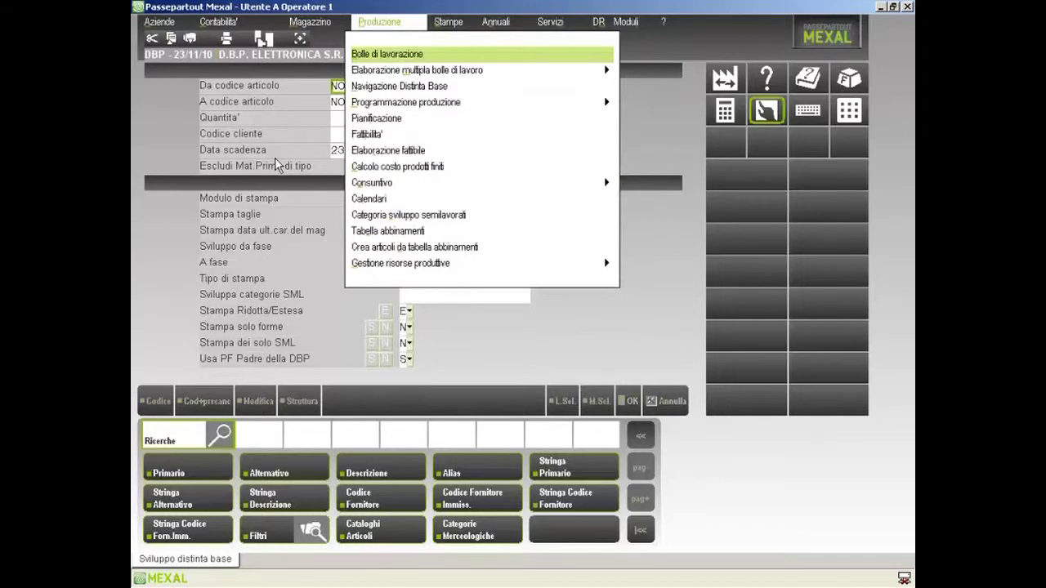
# Open the finished-product cost calculation and enter NOTEB??????????? as the article code selection
pyautogui.press('Return')
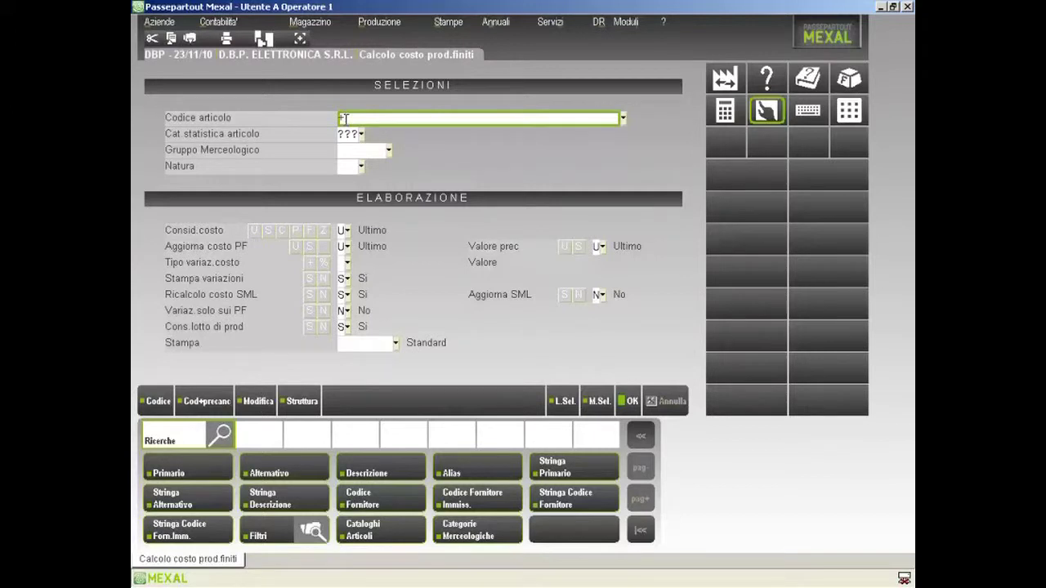
pyautogui.write('NOTEB')
pyautogui.press('Return')
pyautogui.write('???????????')
pyautogui.press('F10')
pyautogui.press('Return')
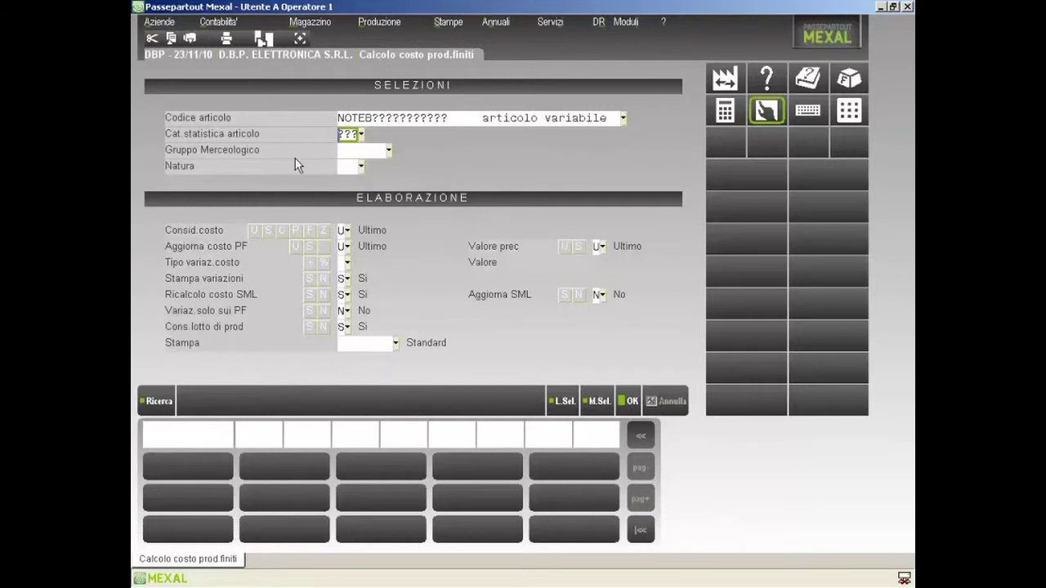
# Look up the NOTEB articles in the article list and return to the selection form with the NOTEB??????????? code
pyautogui.click(368, 117)
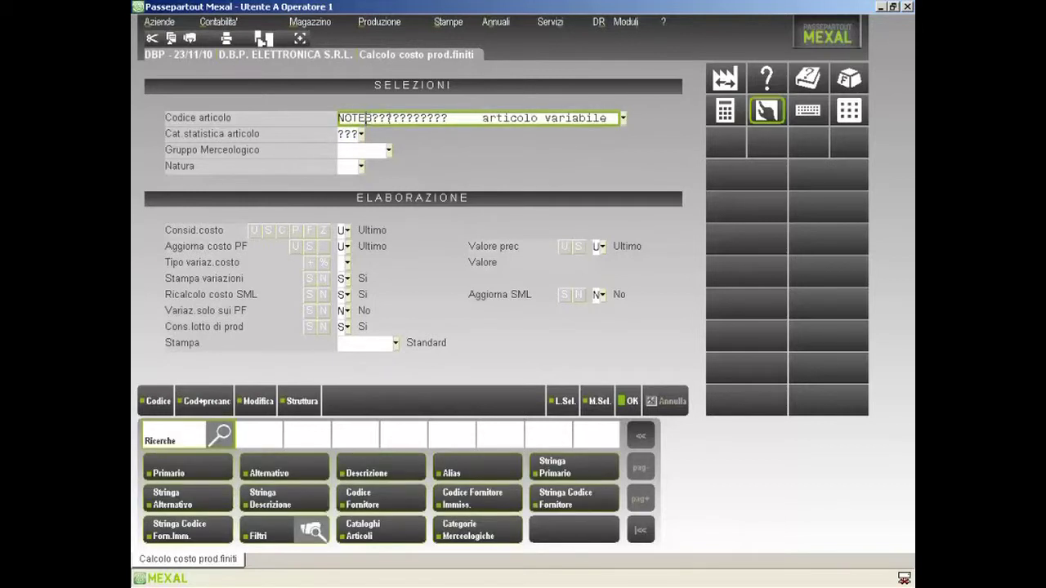
pyautogui.doubleClick(415, 118)
pyautogui.press('Escape')
pyautogui.press('Return')
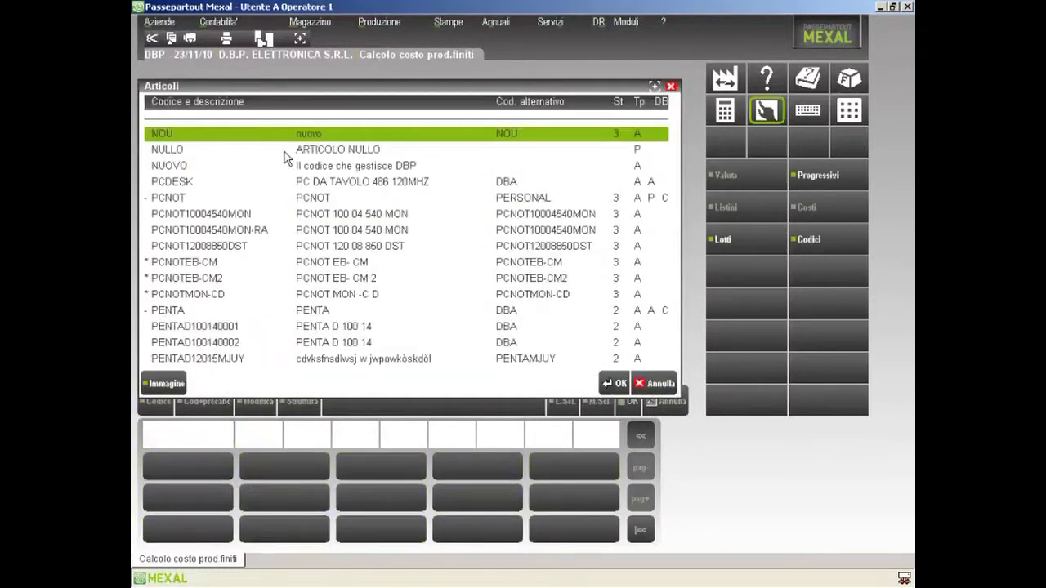
pyautogui.press('Up')
pyautogui.press('Up')
pyautogui.press('Up')
pyautogui.press('Up')
pyautogui.press('Up')
pyautogui.press('Up')
pyautogui.press('Up')
pyautogui.press('Up')
pyautogui.press('Up')
pyautogui.press('Up')
pyautogui.press('Up')
pyautogui.press('Up')
pyautogui.press('Up')
pyautogui.press('Up')
pyautogui.press('Up')
pyautogui.press('Up')
pyautogui.press('Up')
pyautogui.press('Up')
pyautogui.press('Up')
pyautogui.press('Up')
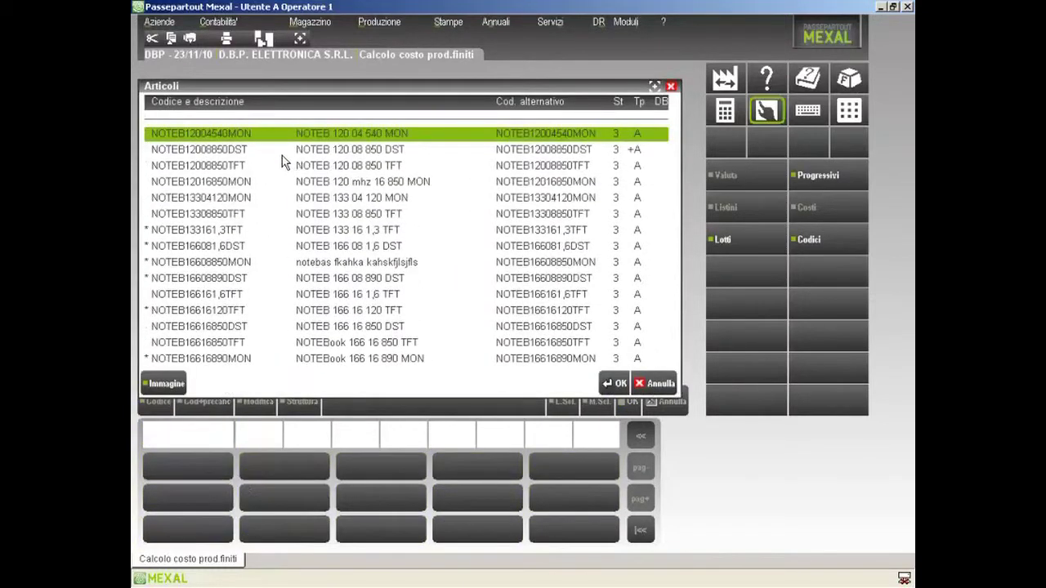
pyautogui.press('Up')
pyautogui.press('Up')
pyautogui.press('Return')
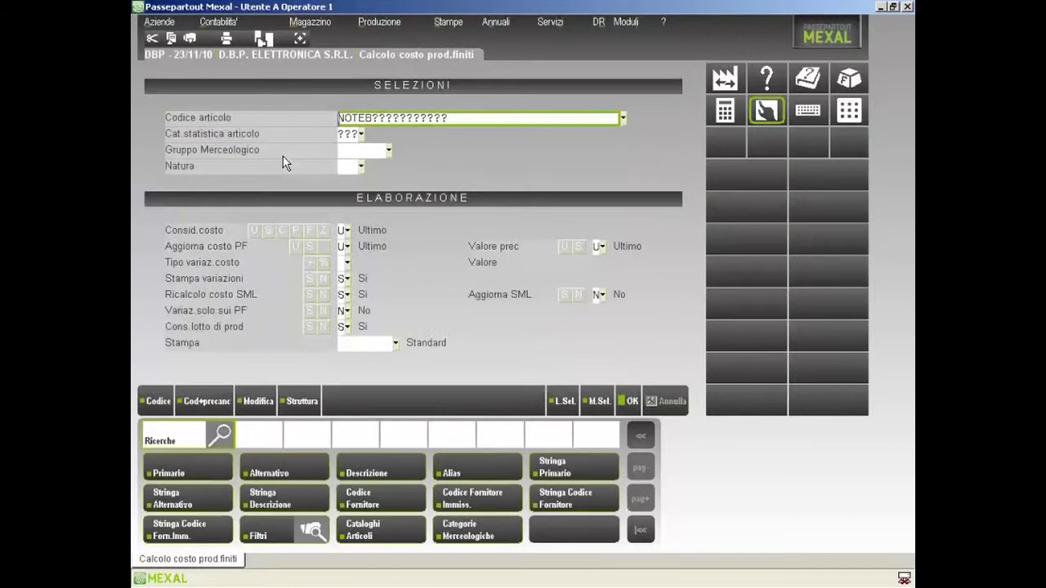
# Clear the article code selection and leave the field empty
pyautogui.press('Up')
pyautogui.press('Delete')
pyautogui.press('Return')
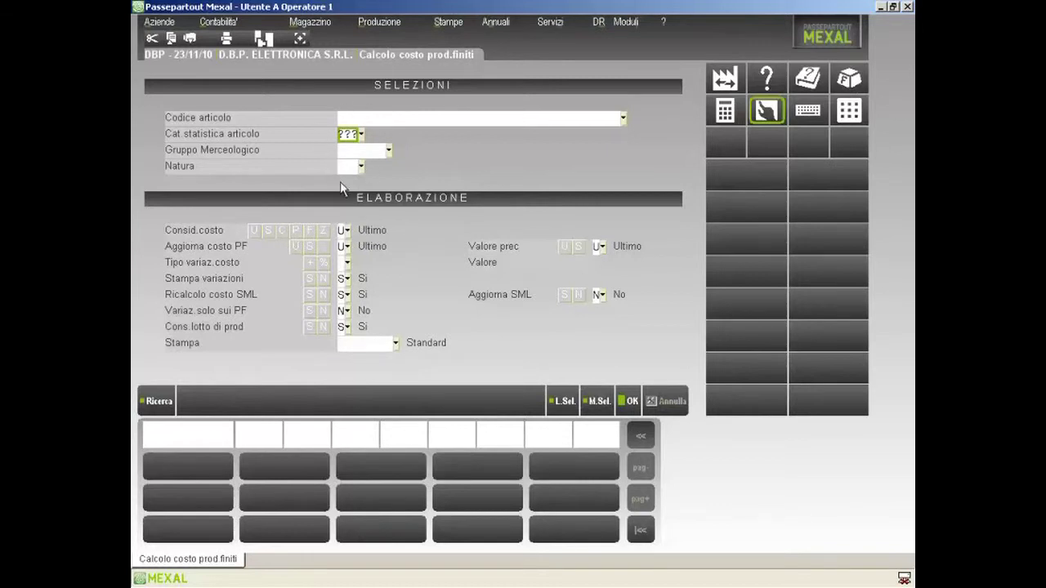
# Choose Ultimo from the available options as the cost to consider in the calculation (Consid.costo)
pyautogui.click(354, 229)
pyautogui.click(355, 228)
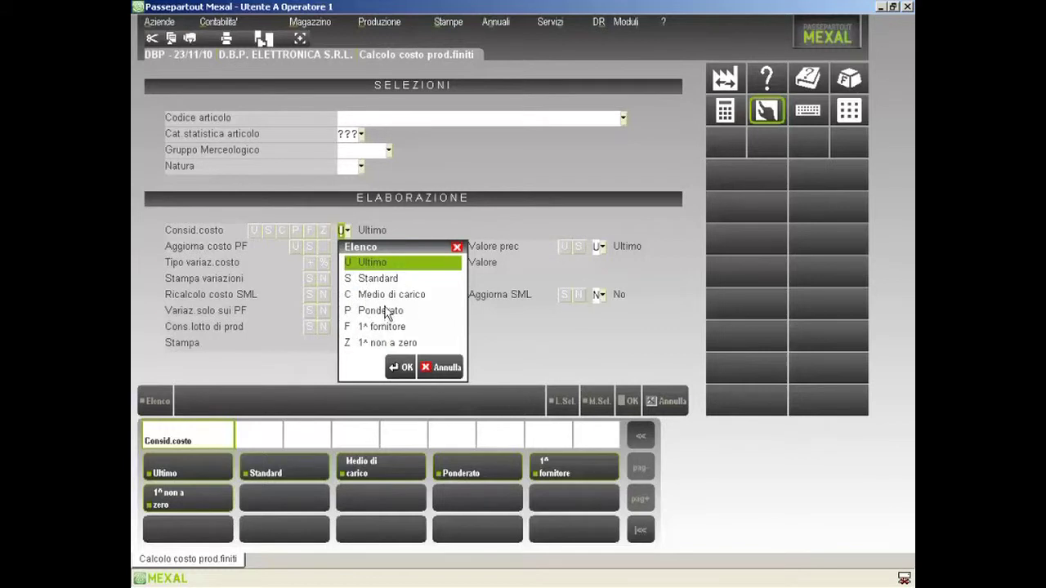
pyautogui.press('Return')
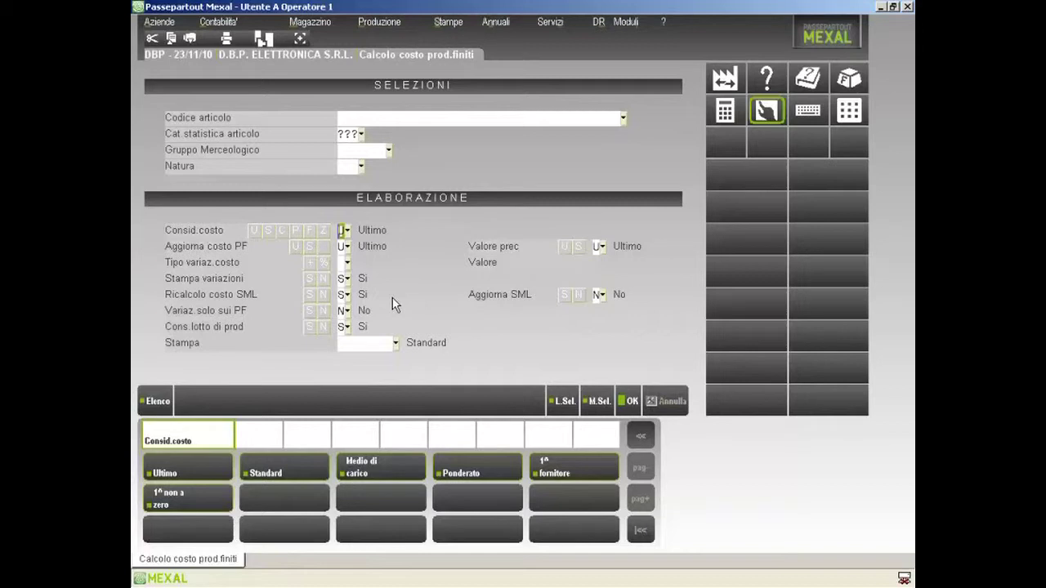
pyautogui.press('Return')
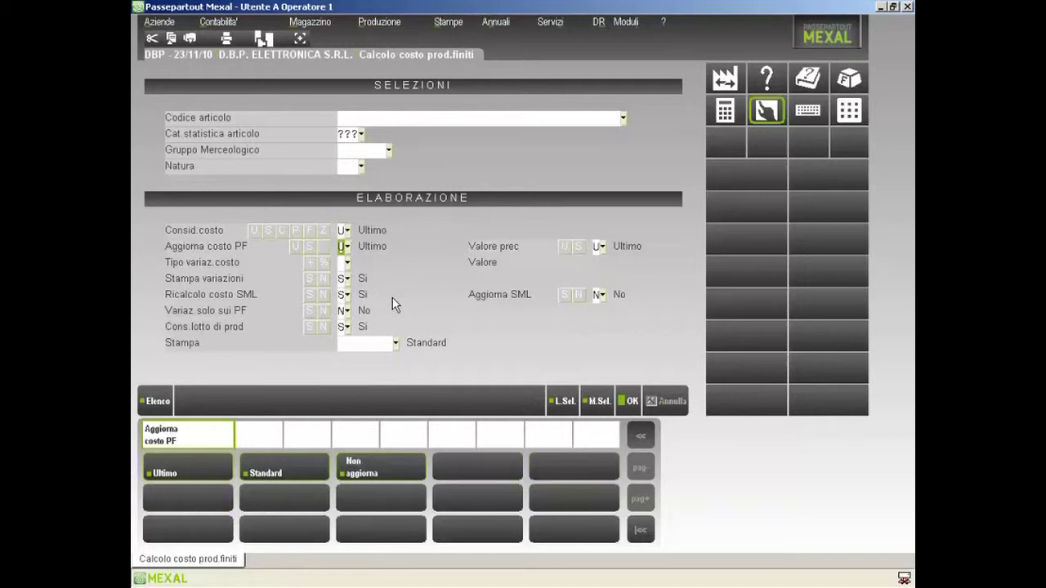
# Set the finished-product cost update (Aggiorna costo PF) to Non aggiorna
pyautogui.press('F2')
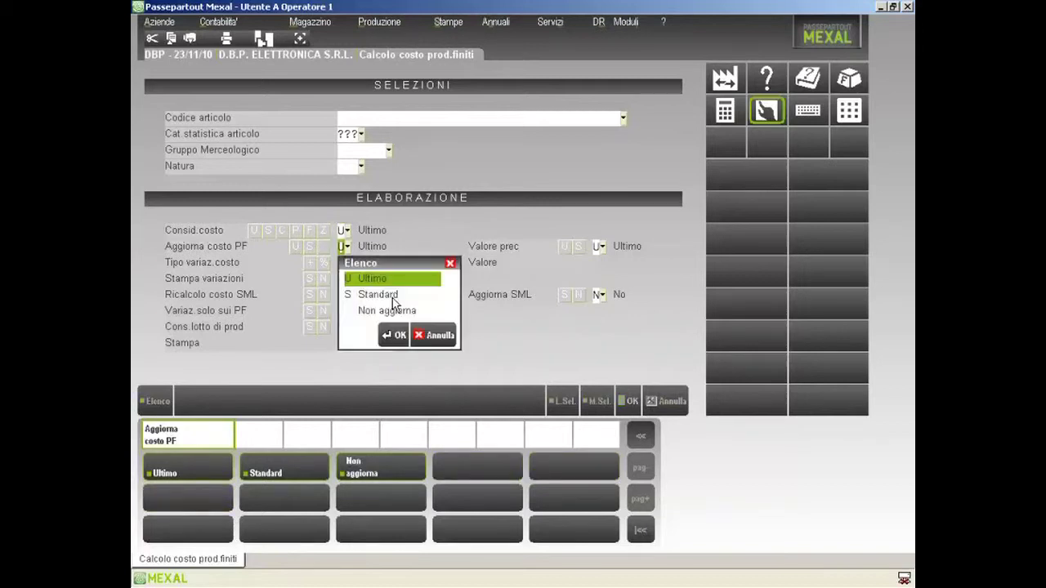
pyautogui.click(393, 298)
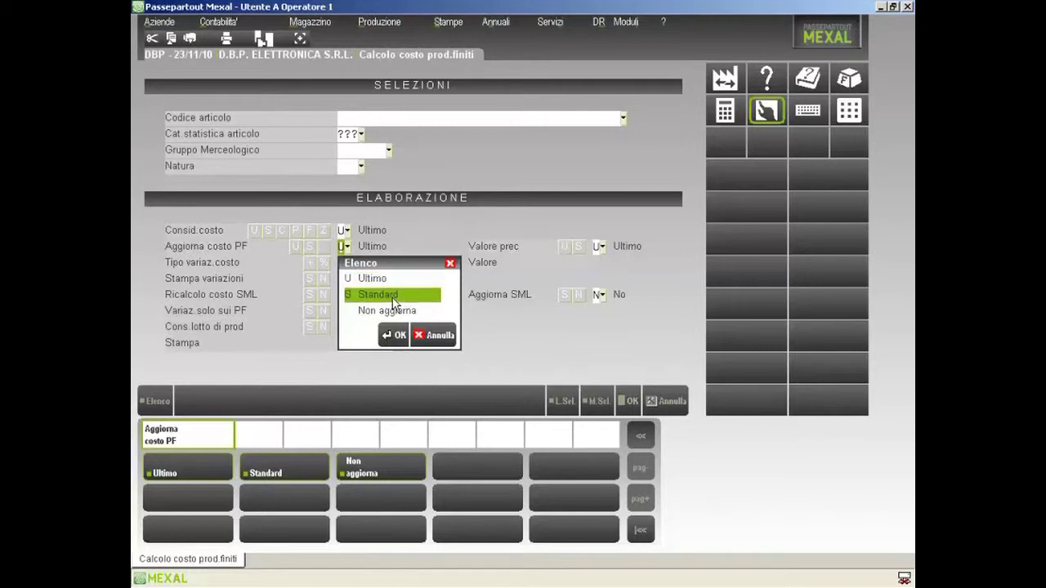
pyautogui.click(392, 304)
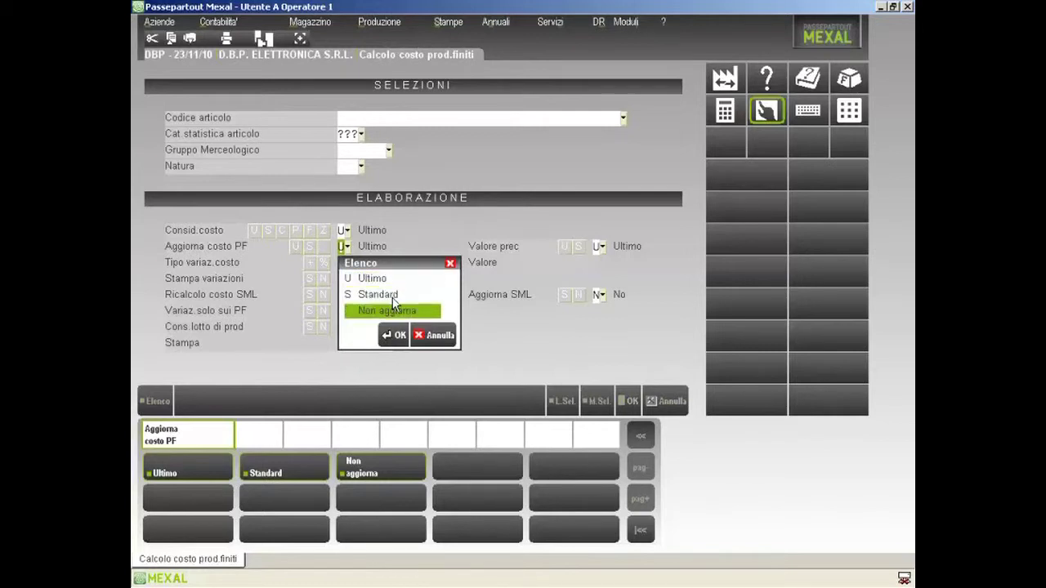
pyautogui.press('Return')
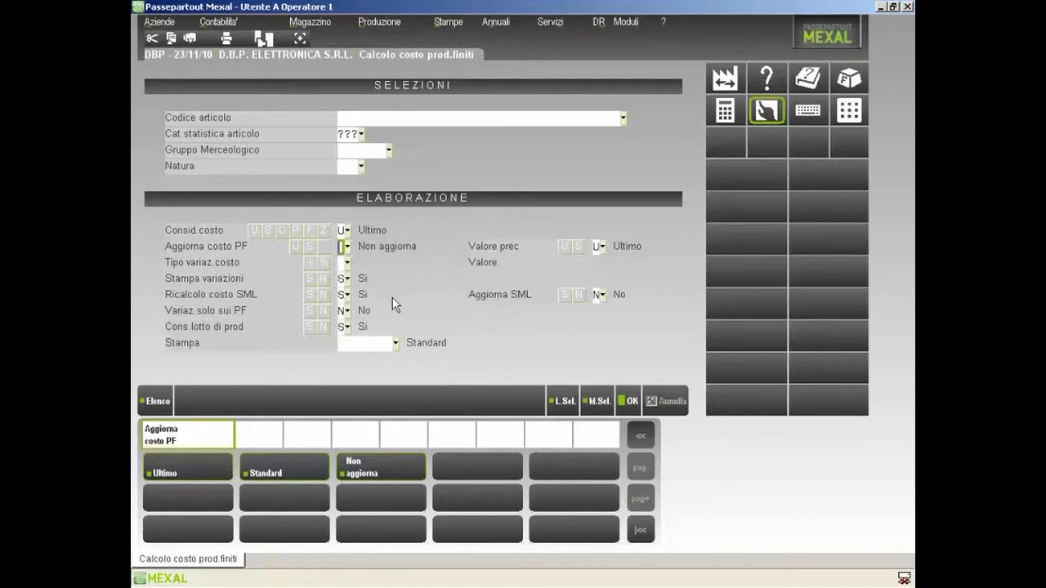
pyautogui.press('Up')
pyautogui.press('Down')
pyautogui.press('Return')
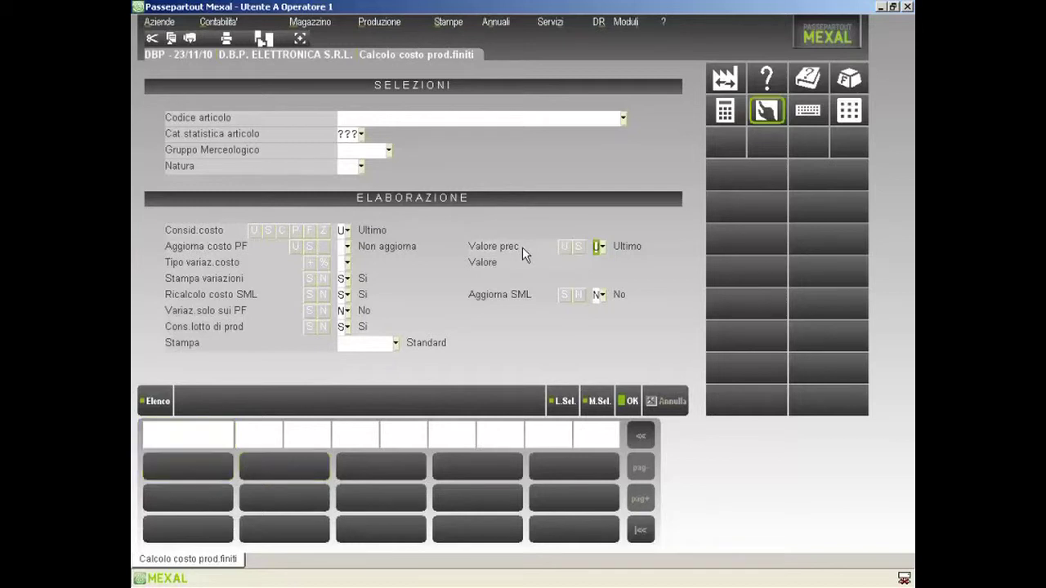
# Set the finished-product cost update (Aggiorna costo PF) back to U (Ultimo), leaving Valore prec as it is
pyautogui.press('Up')
pyautogui.write('U')
pyautogui.press('Down')
pyautogui.press('Up')
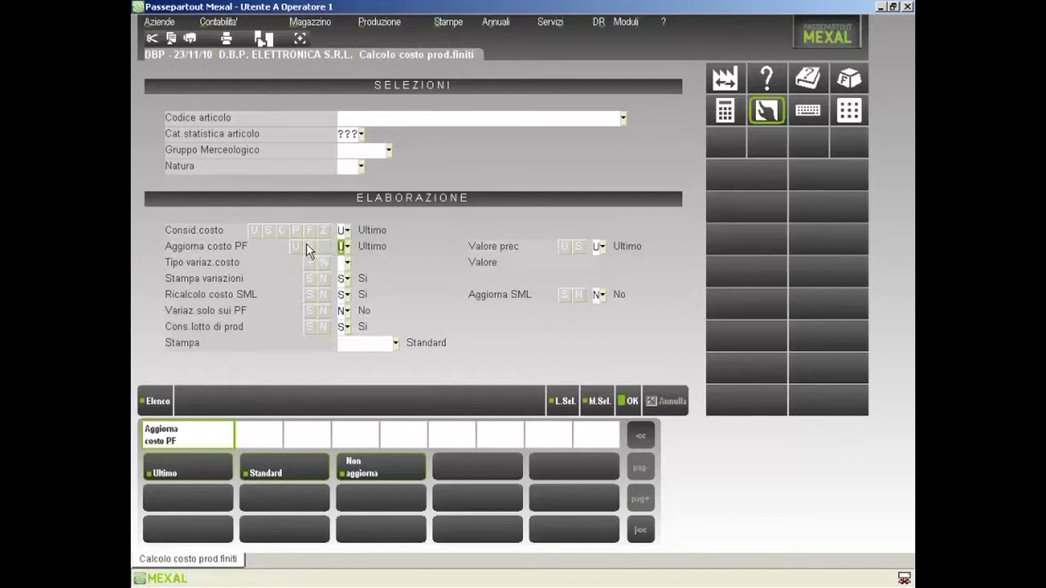
pyautogui.press('Return')
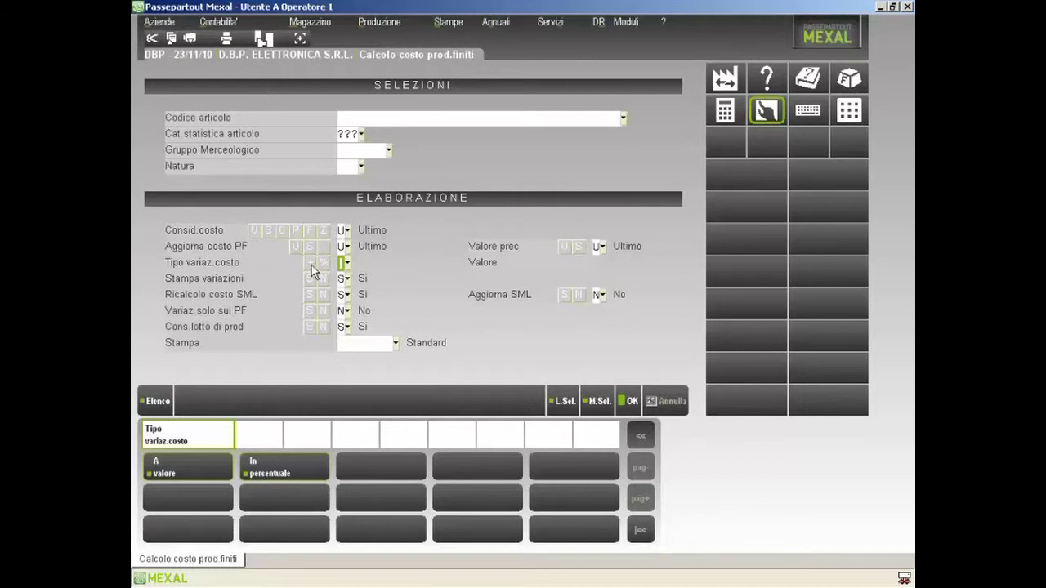
# Set the cost variation type (Tipo variaz.costo) to In percentuale with a value of 1%
pyautogui.click(310, 263)
pyautogui.click(325, 263)
pyautogui.press('Return')
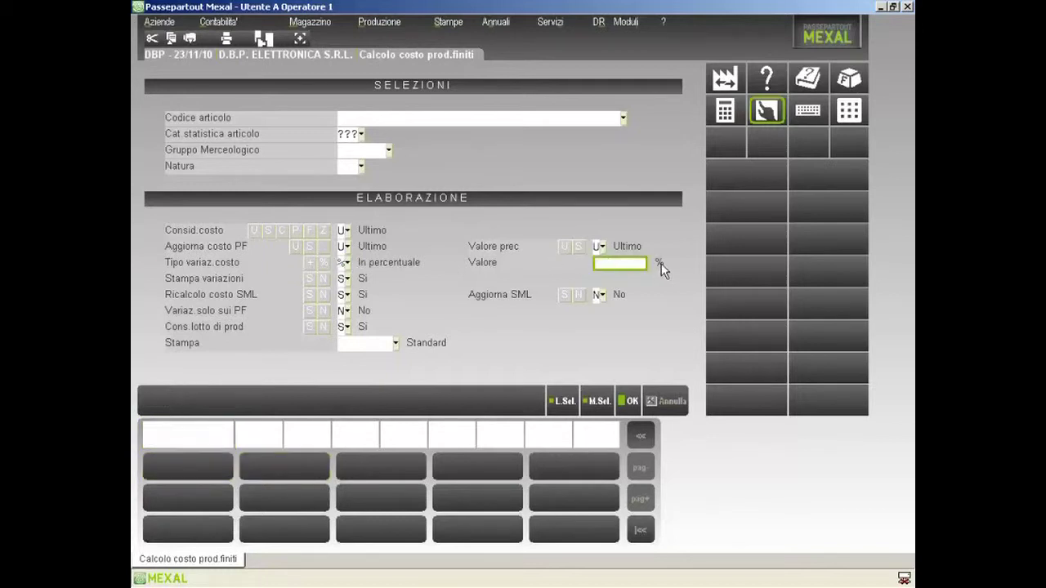
pyautogui.press('Return')
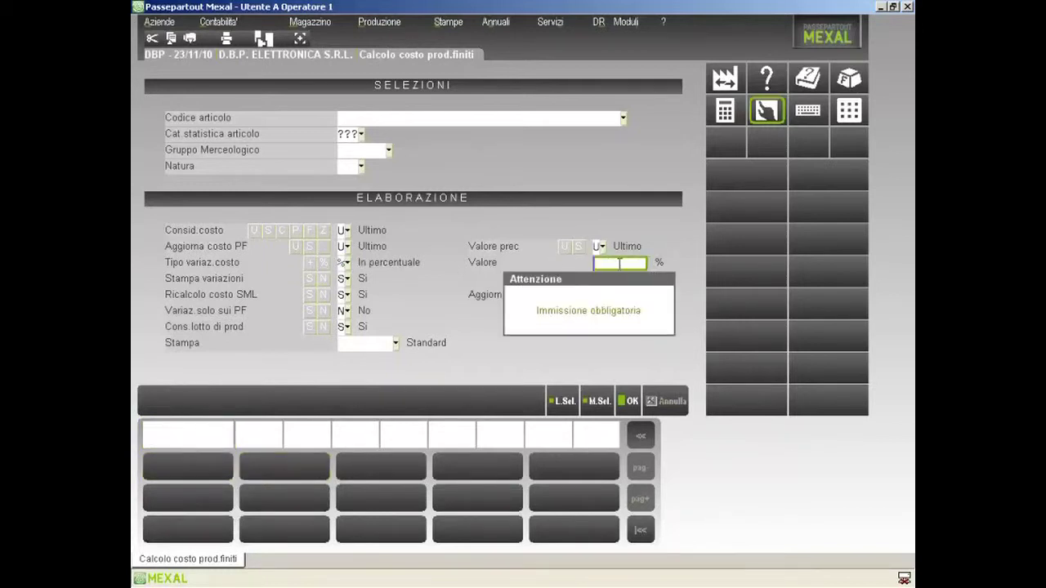
pyautogui.write('1')
pyautogui.press('Up')
pyautogui.press('Down')
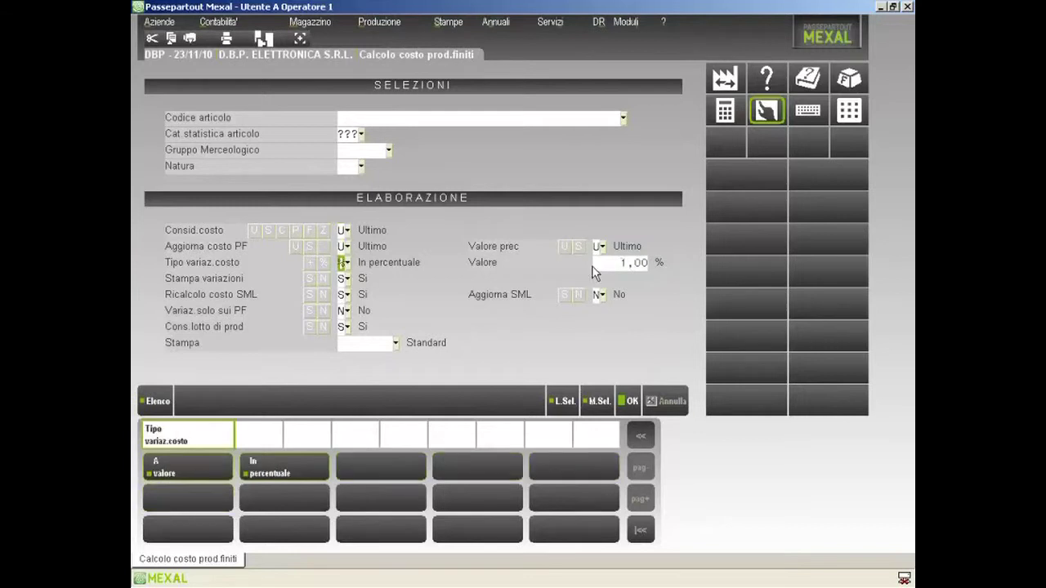
# Switch the cost variation type to A valore, keeping 1 as the amount in Eur
pyautogui.click(312, 261)
pyautogui.press('Return')
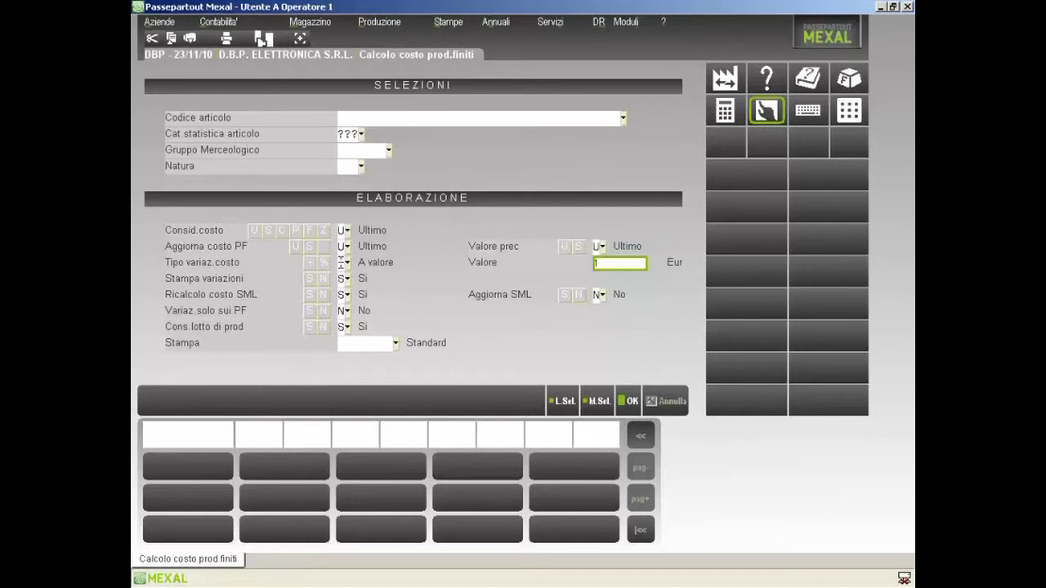
pyautogui.click(342, 263)
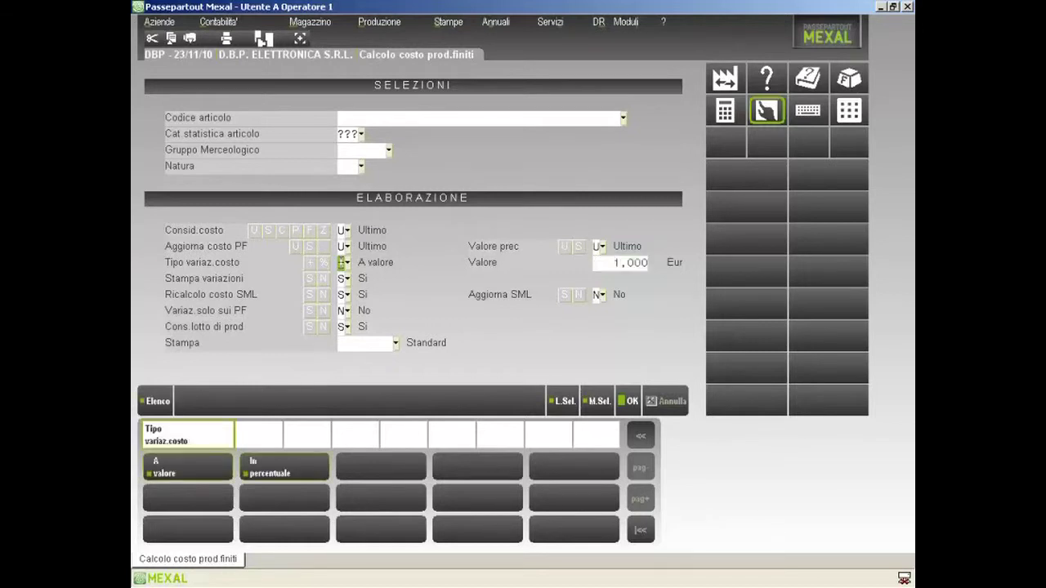
# Set the cost variation type to In percentuale with a value of 3%
pyautogui.click(342, 262)
pyautogui.press('Down')
pyautogui.press('Return')
pyautogui.write('3')
pyautogui.press('Return')
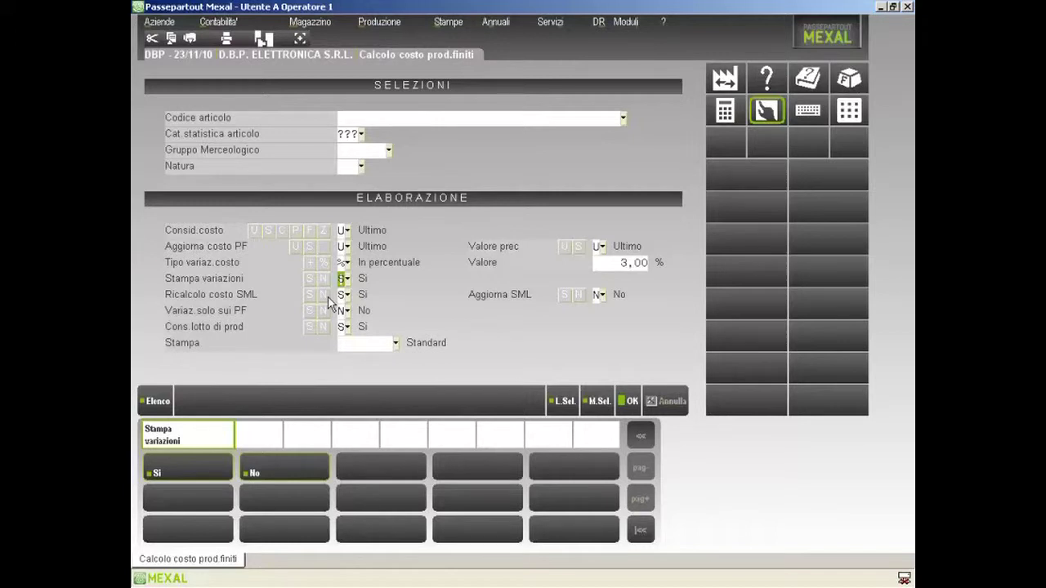
# Accept Si for Stampa variazioni and Ricalcolo costo SML, and No for Aggiorna SML
pyautogui.press('Return')
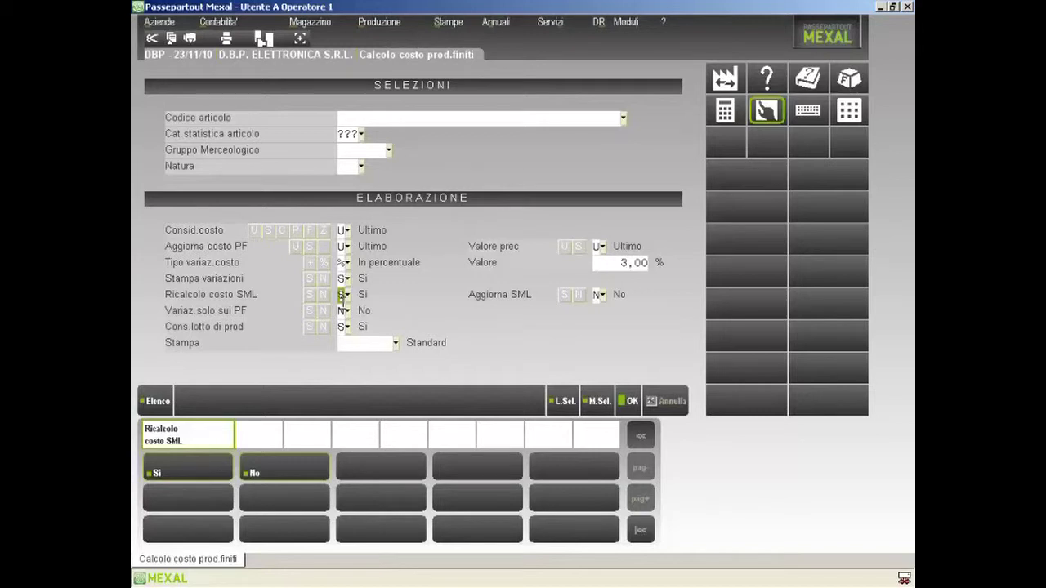
pyautogui.press('Return')
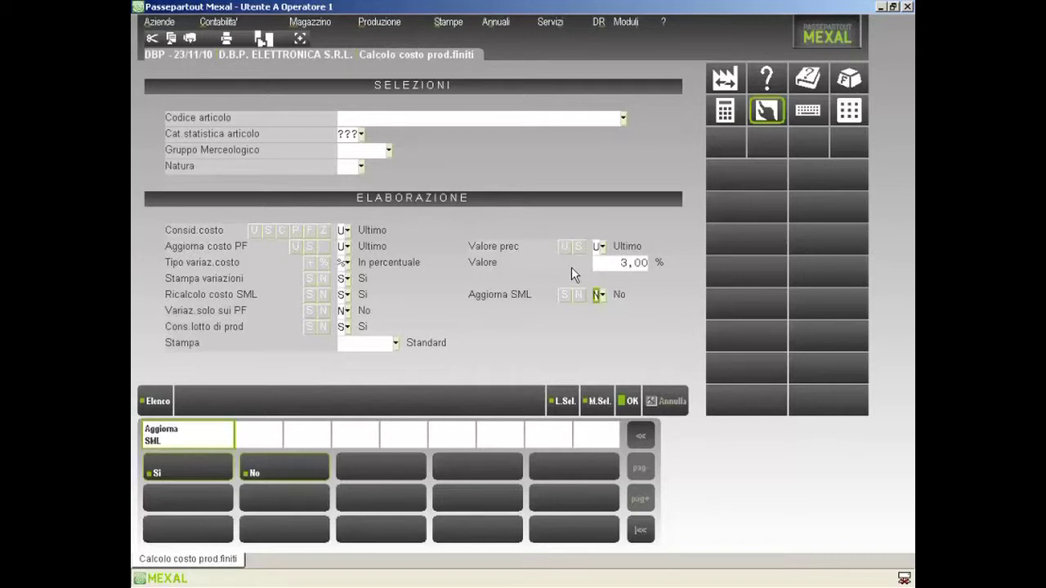
pyautogui.press('Return')
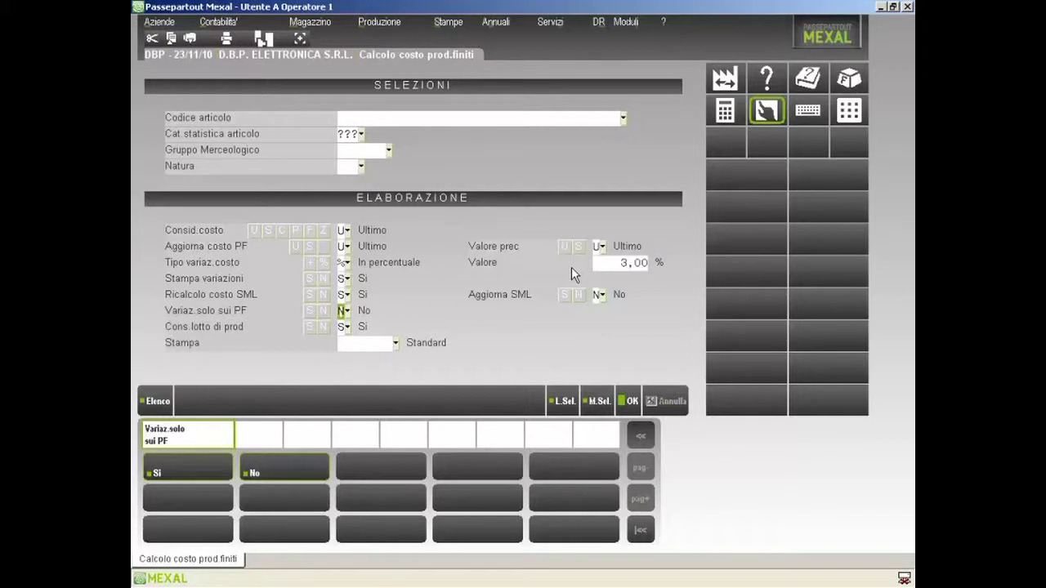
# Review the cost variation, variation printing and SML recalculation settings, and leave Variaz.solo sui PF at No
pyautogui.press('Up')
pyautogui.press('Up')
pyautogui.press('Up')
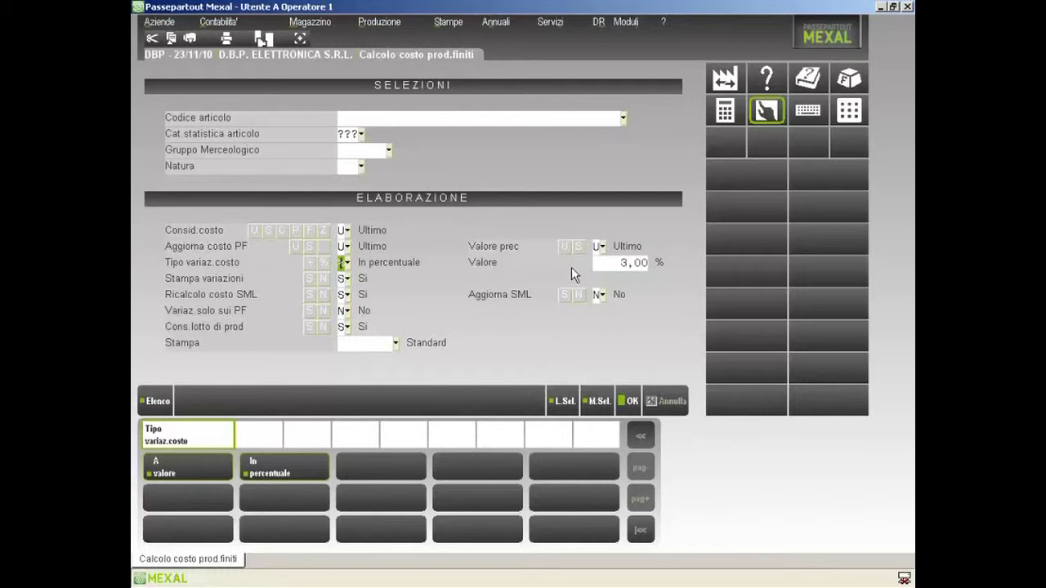
pyautogui.press('Down')
pyautogui.press('Down')
pyautogui.press('Down')
pyautogui.press('Down')
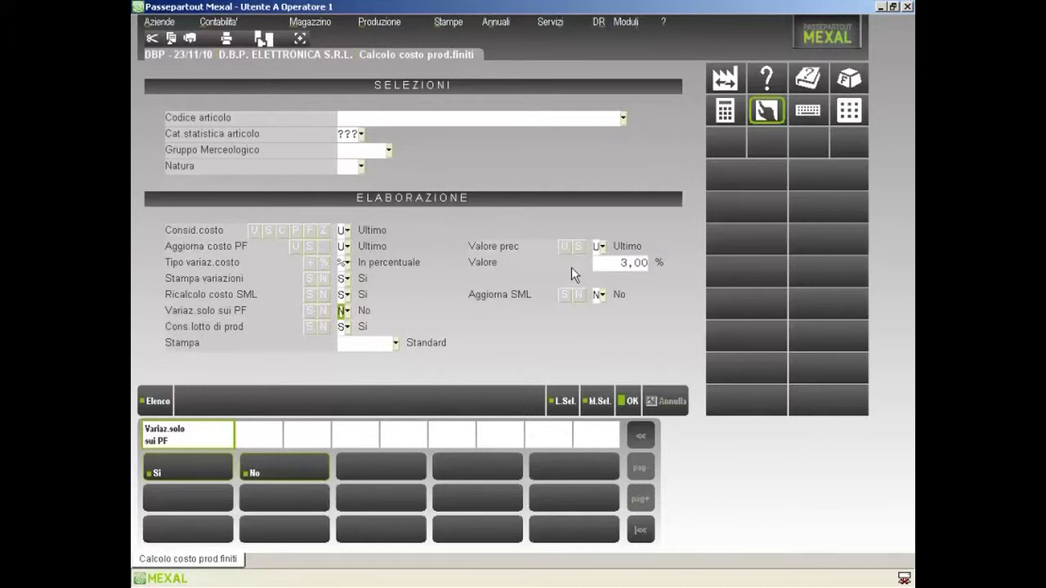
pyautogui.press('Up')
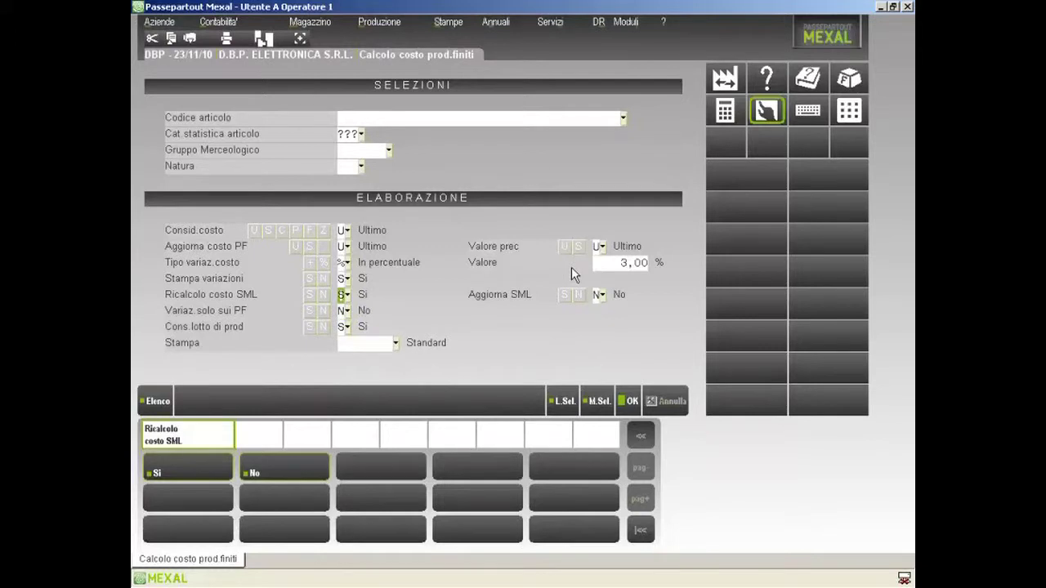
pyautogui.press('Return')
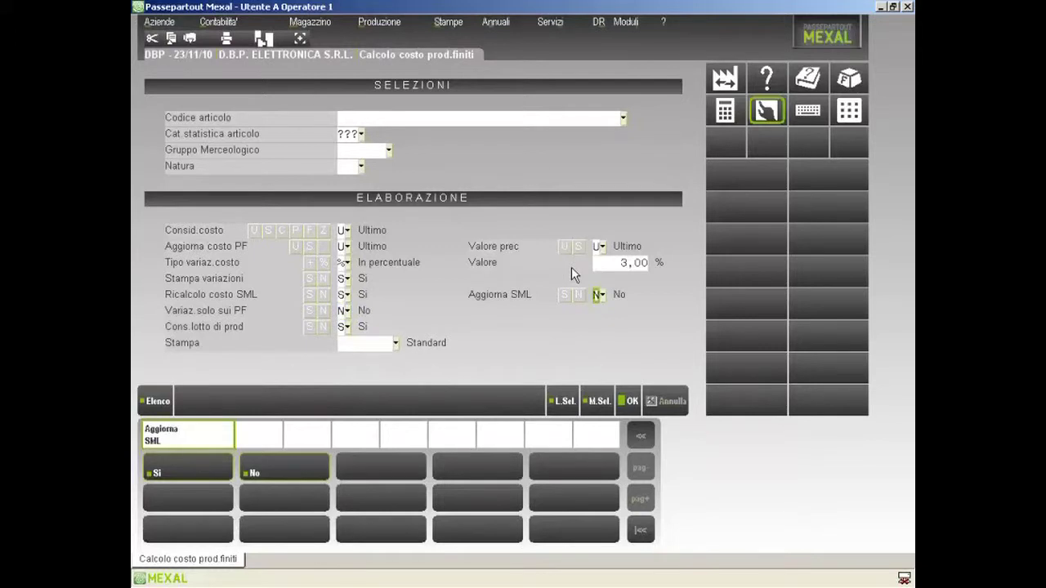
pyautogui.press('Return')
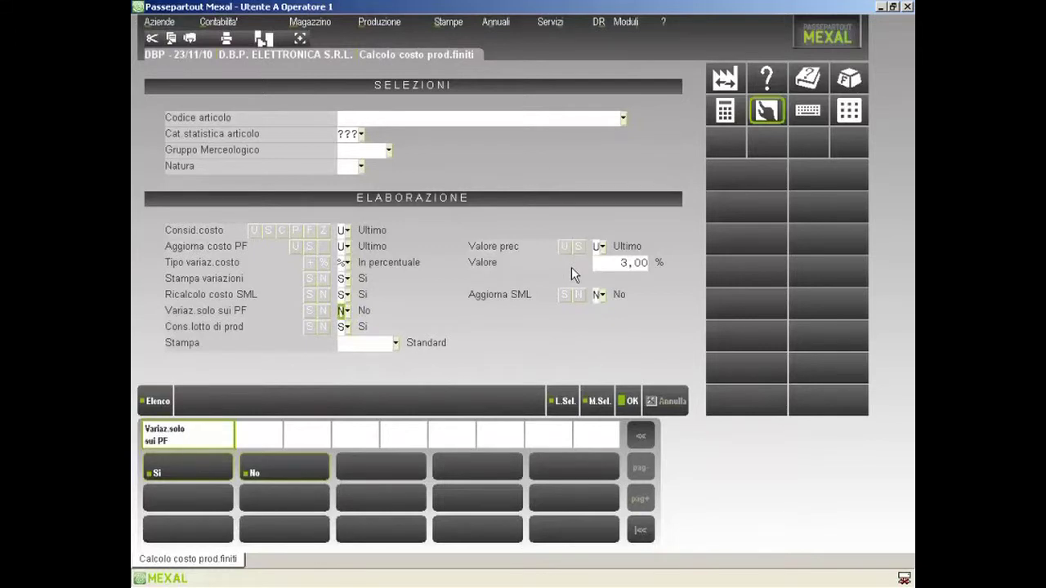
pyautogui.press('Up')
pyautogui.press('Up')
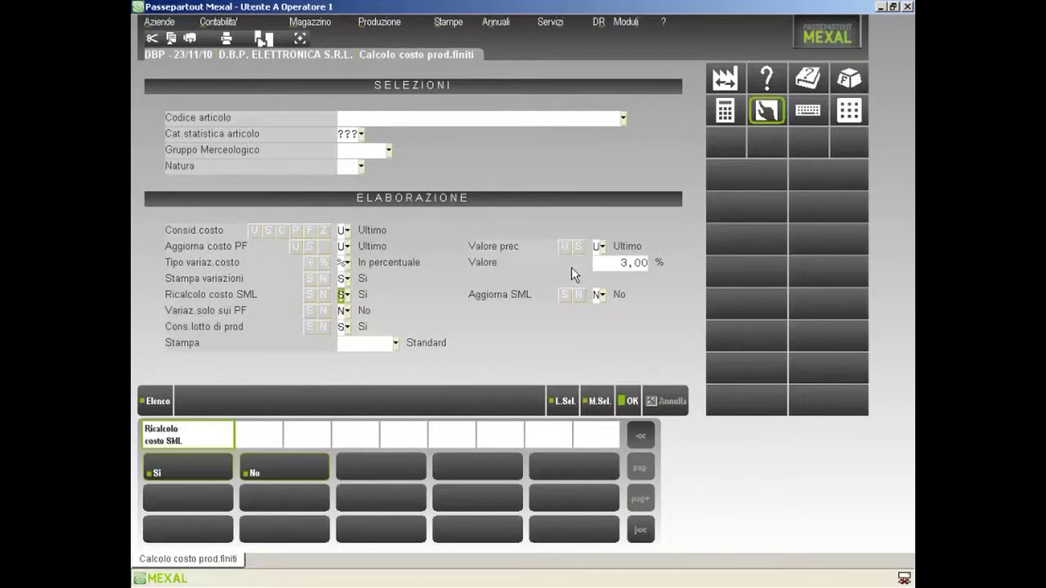
pyautogui.press('Up')
pyautogui.press('Up')
pyautogui.press('Up')
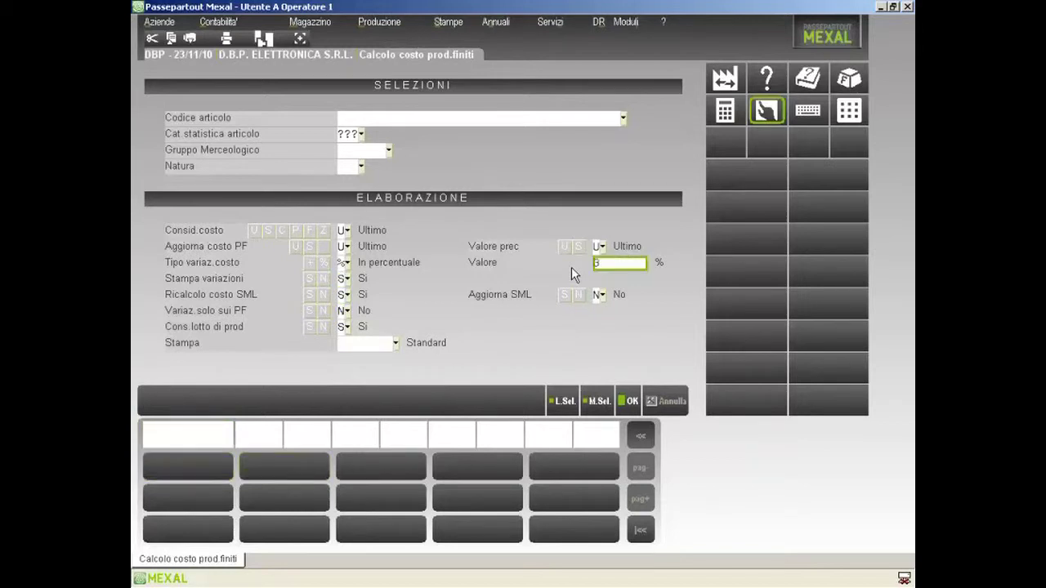
pyautogui.press('Return')
pyautogui.press('Return')
pyautogui.press('Return')
pyautogui.press('Return')
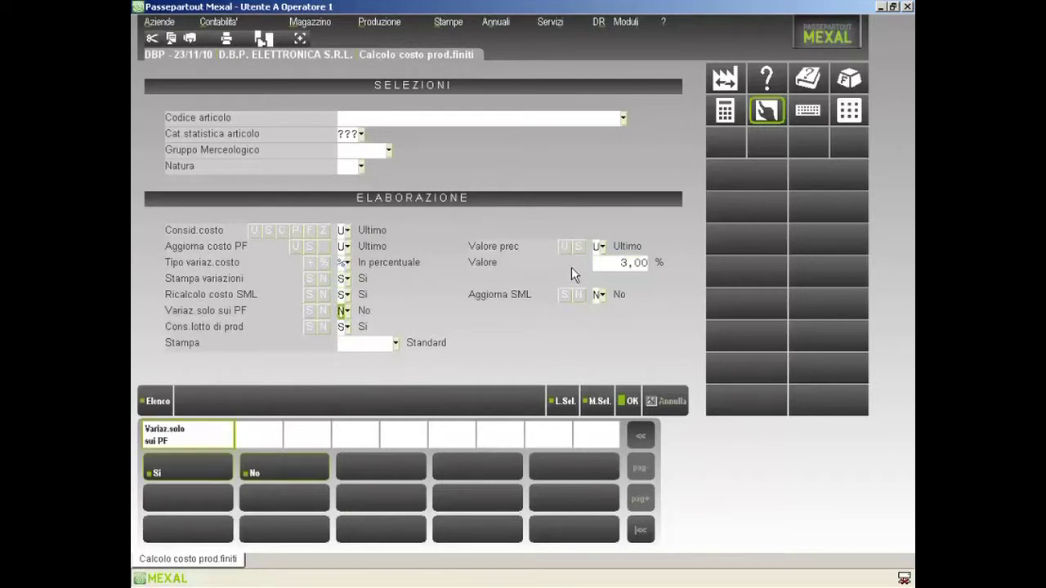
pyautogui.press('Return')
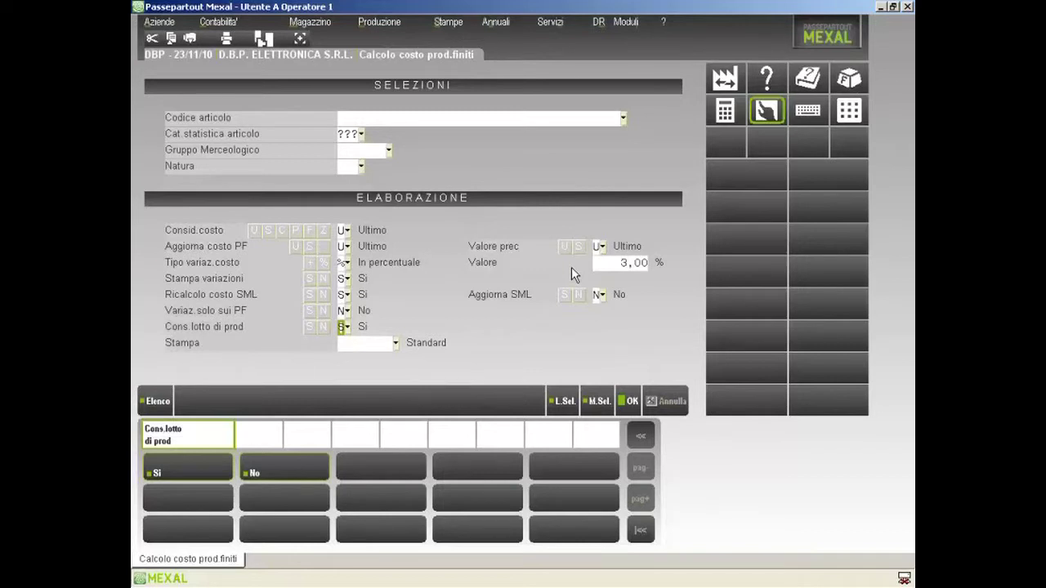
# Run the finished-product cost calculation and compare each article's previous and current value throughout the Costi articoli con dbp list
pyautogui.press('F10')
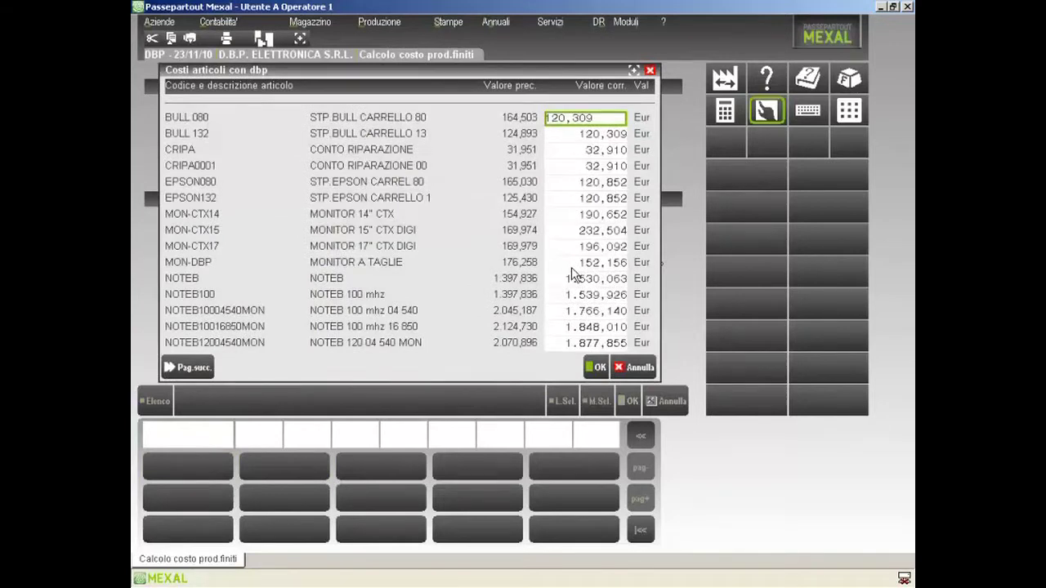
pyautogui.press('Down')
pyautogui.press('Down')
pyautogui.press('Down')
pyautogui.press('Down')
pyautogui.press('Down')
pyautogui.press('Down')
pyautogui.press('Down')
pyautogui.press('Down')
pyautogui.press('Down')
pyautogui.press('Down')
pyautogui.press('Down')
pyautogui.press('Down')
pyautogui.press('Down')
pyautogui.press('Down')
pyautogui.press('Down')
pyautogui.press('Down')
pyautogui.press('Down')
pyautogui.press('Down')
pyautogui.press('Down')
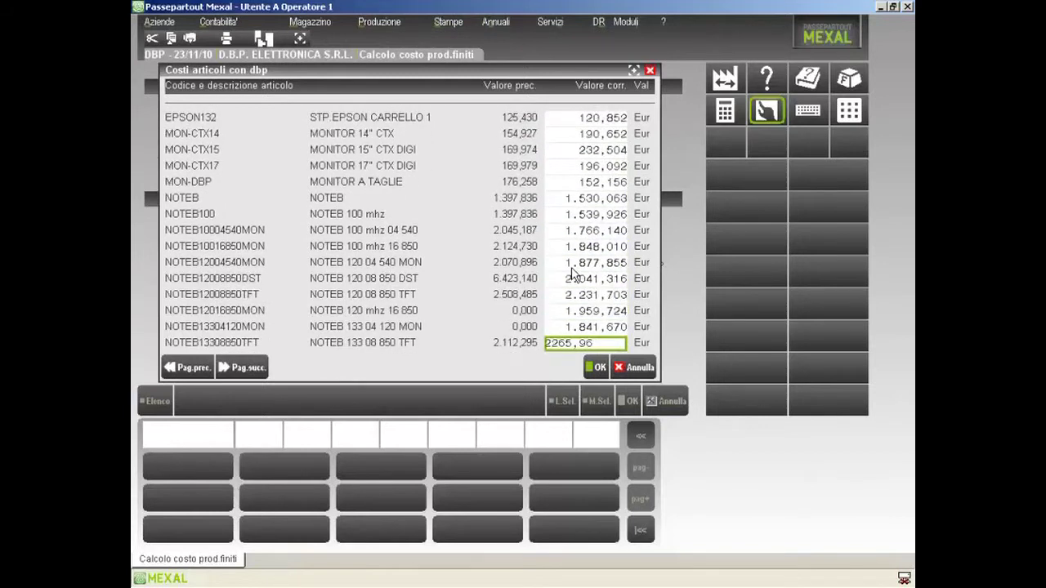
pyautogui.press('Down')
pyautogui.press('Down')
pyautogui.press('Down')
pyautogui.press('Down')
pyautogui.press('Up')
pyautogui.press('Up')
pyautogui.press('Up')
pyautogui.press('Up')
pyautogui.press('Up')
pyautogui.press('Up')
pyautogui.press('Up')
pyautogui.press('Up')
pyautogui.press('Up')
pyautogui.press('Up')
pyautogui.press('Up')
pyautogui.press('Up')
pyautogui.press('Up')
pyautogui.press('Up')
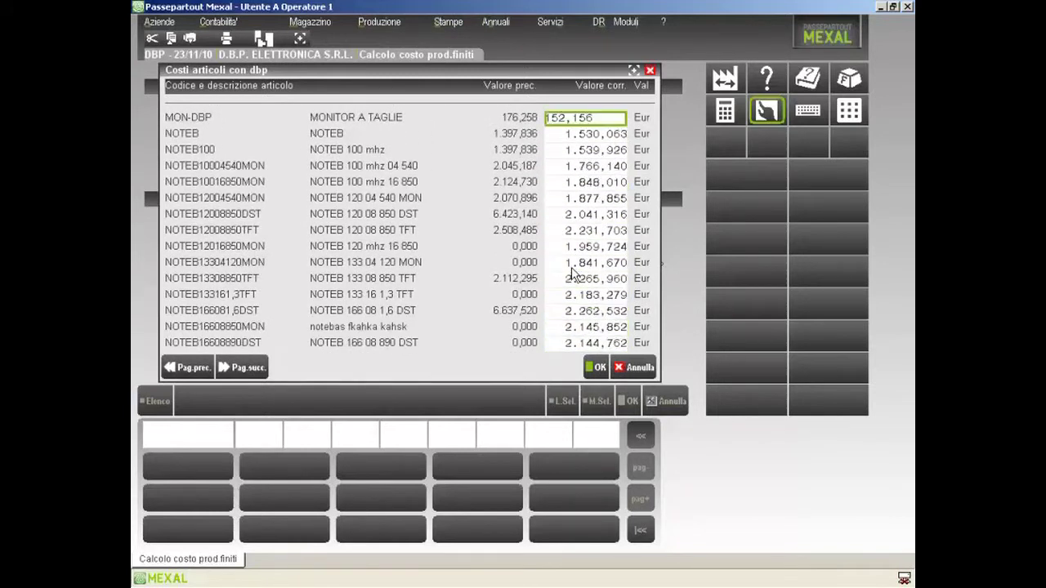
pyautogui.press('Up')
pyautogui.press('Up')
pyautogui.press('Up')
pyautogui.press('Up')
pyautogui.press('Up')
pyautogui.press('Up')
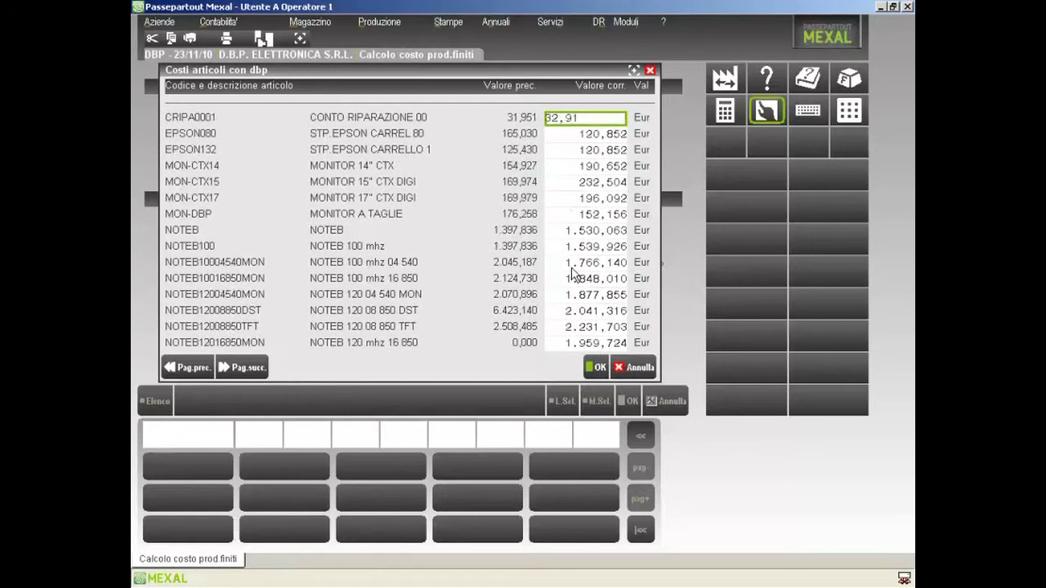
pyautogui.press('Up')
pyautogui.press('Up')
pyautogui.press('Up')
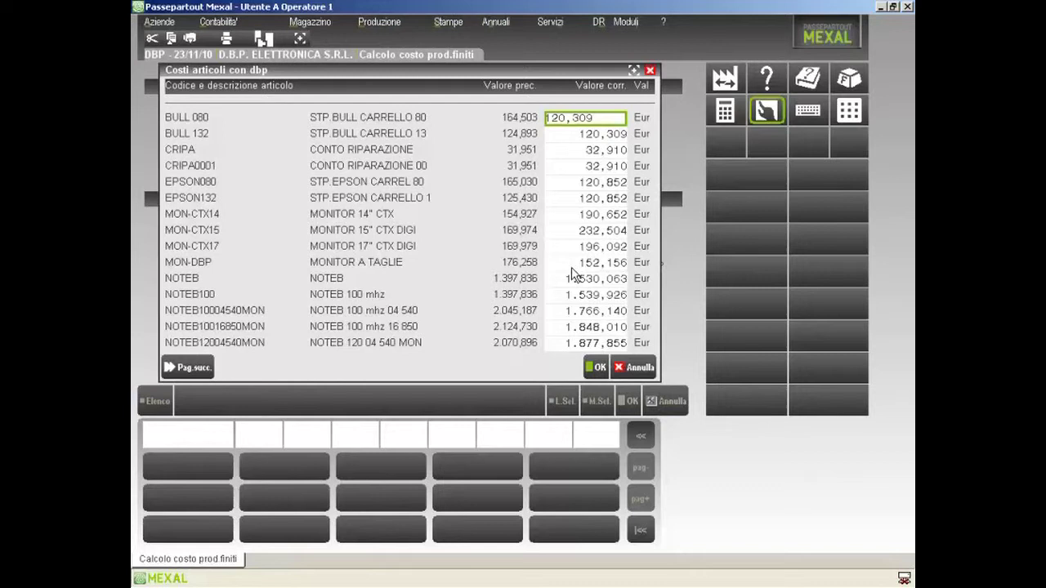
# Leave the Costi articoli con dbp list without accepting it and confirm the exit
pyautogui.press('Escape')
pyautogui.press('Escape')
pyautogui.press('Escape')
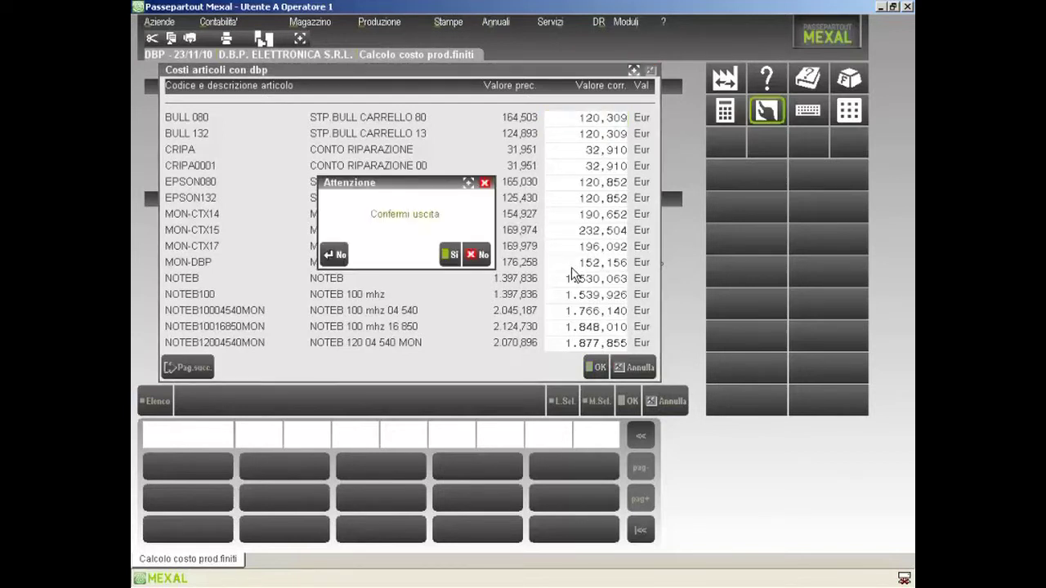
pyautogui.press('F10')
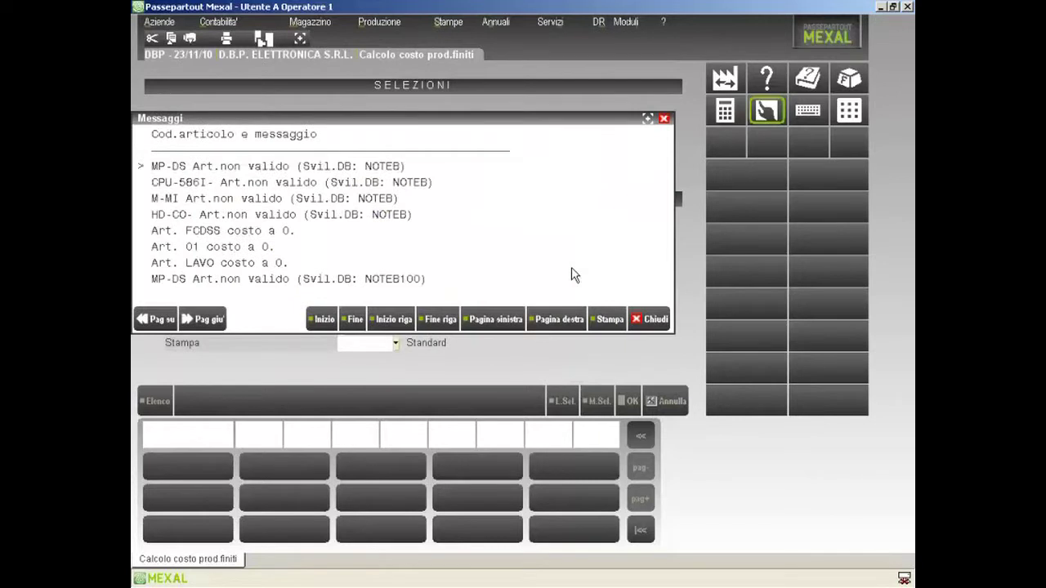
# Move the Messaggi window aside to check the processing settings behind it, put it back and select the CPU-586I- message
pyautogui.moveTo(462, 121); pyautogui.dragTo(482, 327)
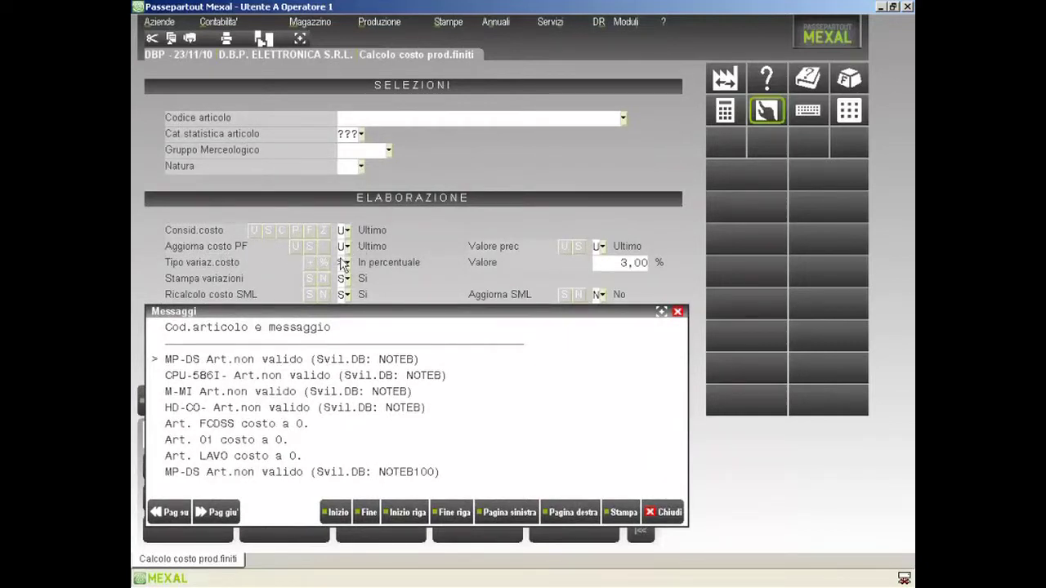
pyautogui.moveTo(365, 311); pyautogui.dragTo(364, 120)
pyautogui.click(249, 184)
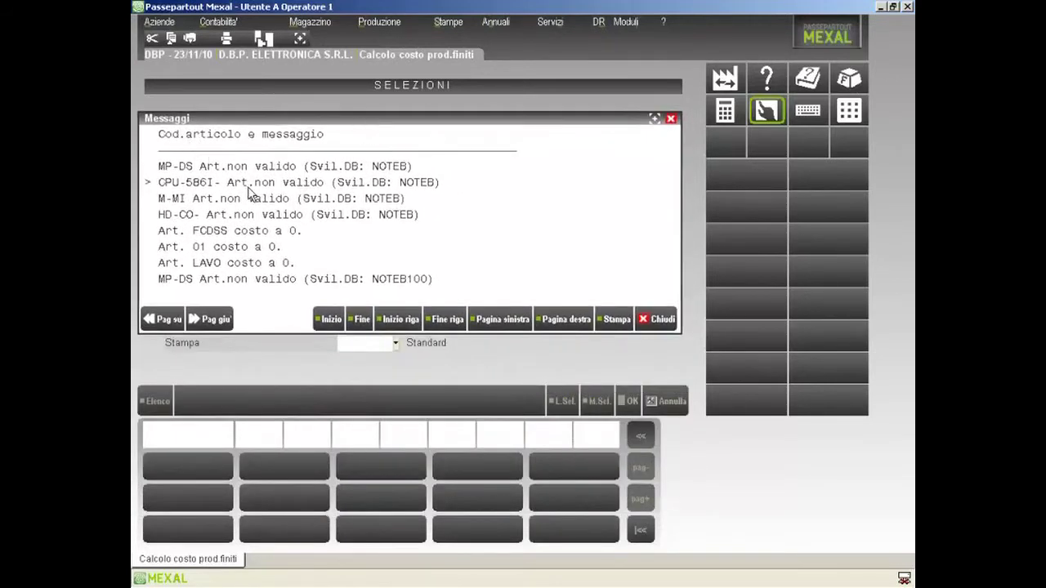
# Examine the calculation messages for each article and bill of materials as far as PCNOTMON-CD, and return to the first message
pyautogui.press('Down')
pyautogui.press('Down')
pyautogui.press('Down')
pyautogui.press('Down')
pyautogui.press('Down')
pyautogui.press('Down')
pyautogui.press('Down')
pyautogui.press('Down')
pyautogui.press('Down')
pyautogui.press('Down')
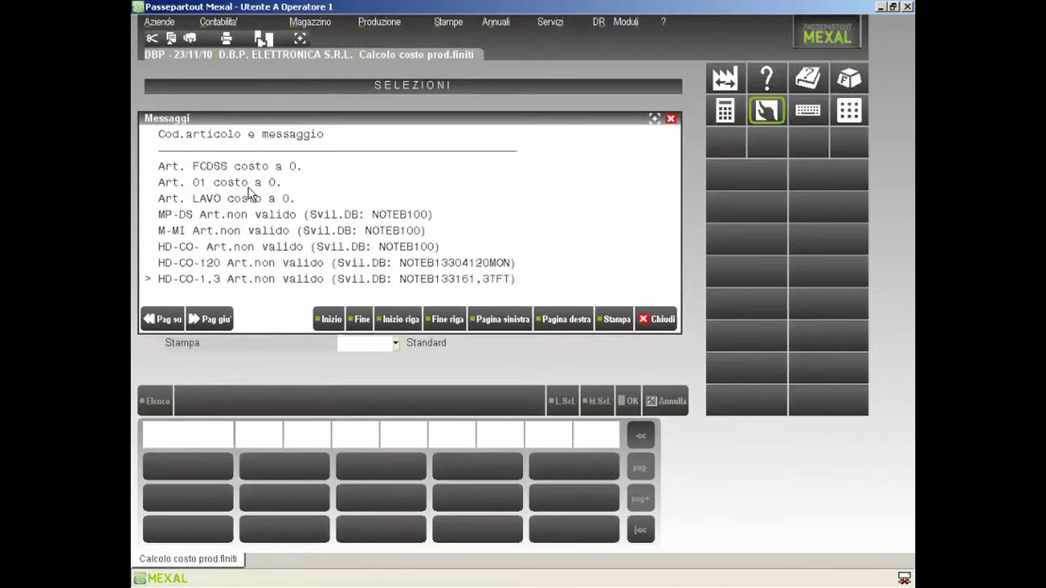
pyautogui.press('Down')
pyautogui.press('Down')
pyautogui.press('Down')
pyautogui.press('Down')
pyautogui.press('Down')
pyautogui.press('Down')
pyautogui.press('Down')
pyautogui.press('Down')
pyautogui.press('Down')
pyautogui.press('Down')
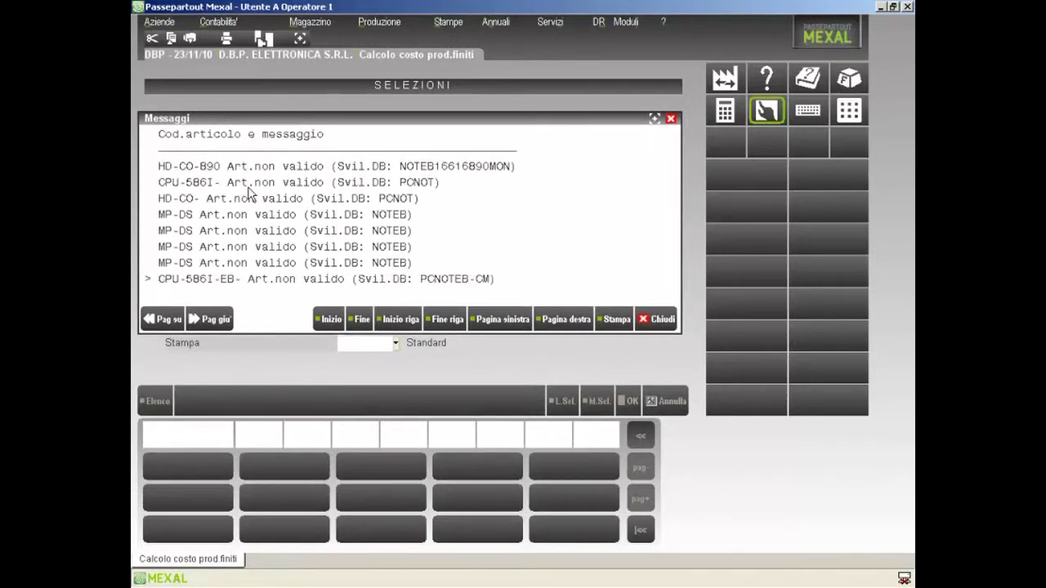
pyautogui.press('Down')
pyautogui.press('Down')
pyautogui.press('Down')
pyautogui.press('Down')
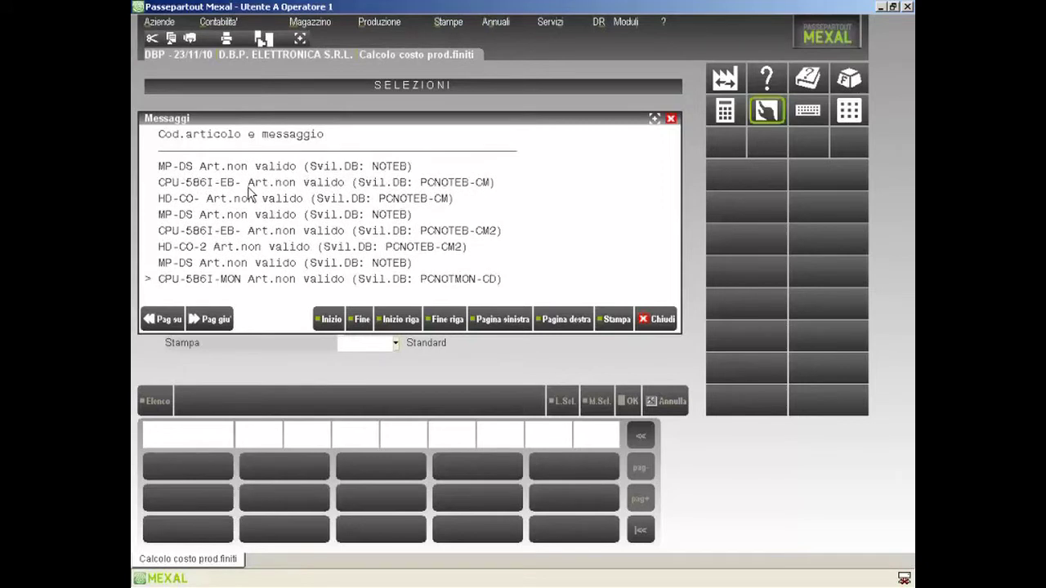
pyautogui.press('Up')
pyautogui.press('Up')
pyautogui.press('Up')
pyautogui.press('Up')
pyautogui.press('Up')
pyautogui.press('Up')
pyautogui.press('Up')
pyautogui.press('Up')
pyautogui.press('Up')
pyautogui.press('Up')
pyautogui.press('Up')
pyautogui.press('Up')
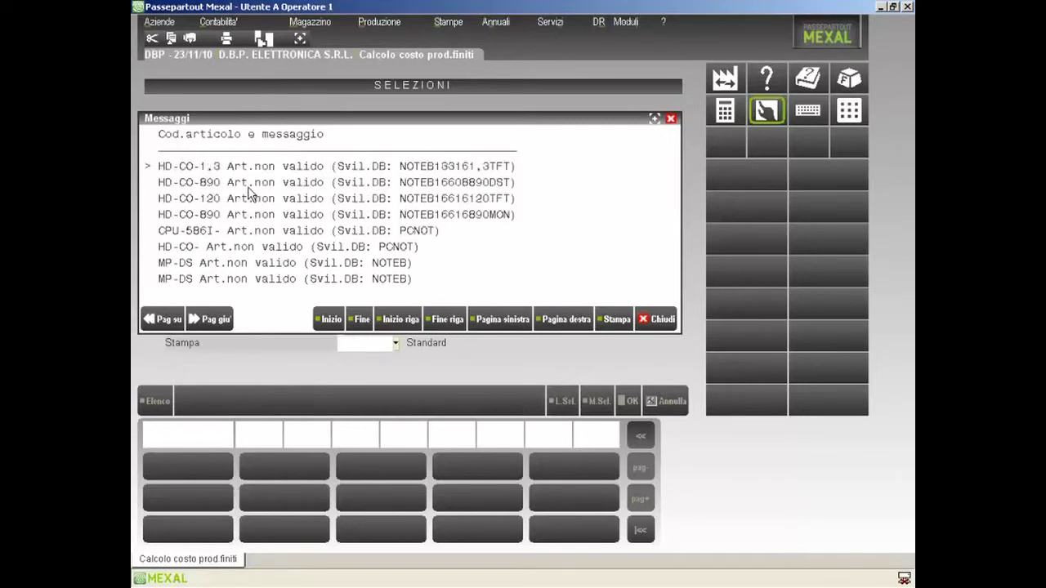
pyautogui.press('Up')
pyautogui.press('Up')
pyautogui.press('Up')
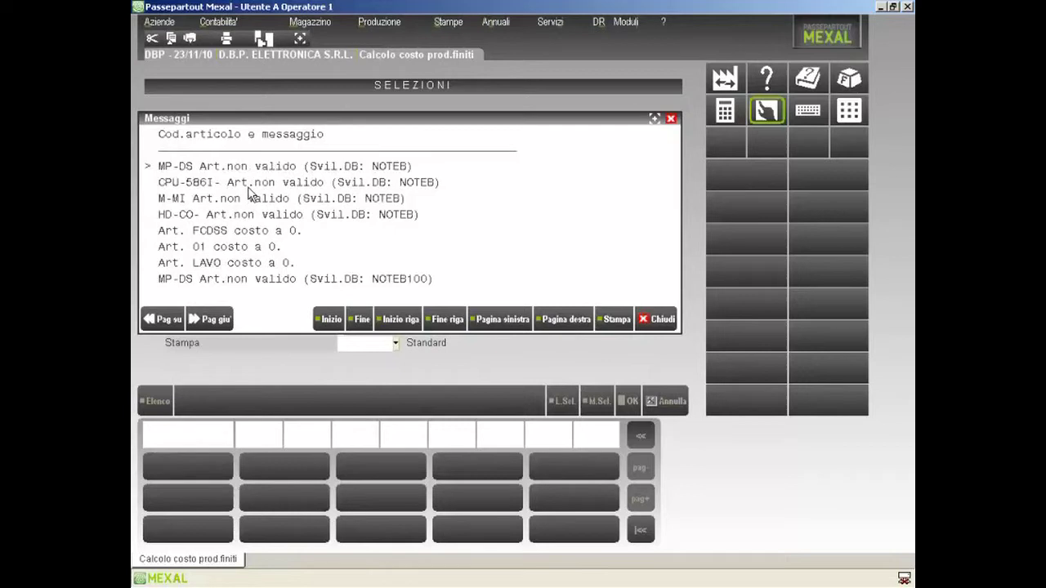
# Examine the messages for articles FCDSS, 01, LAVO and the NOTEB100 components, and go back to the start of the list
pyautogui.press('Down')
pyautogui.press('Down')
pyautogui.press('Down')
pyautogui.press('Down')
pyautogui.press('Down')
pyautogui.press('Down')
pyautogui.press('Right')
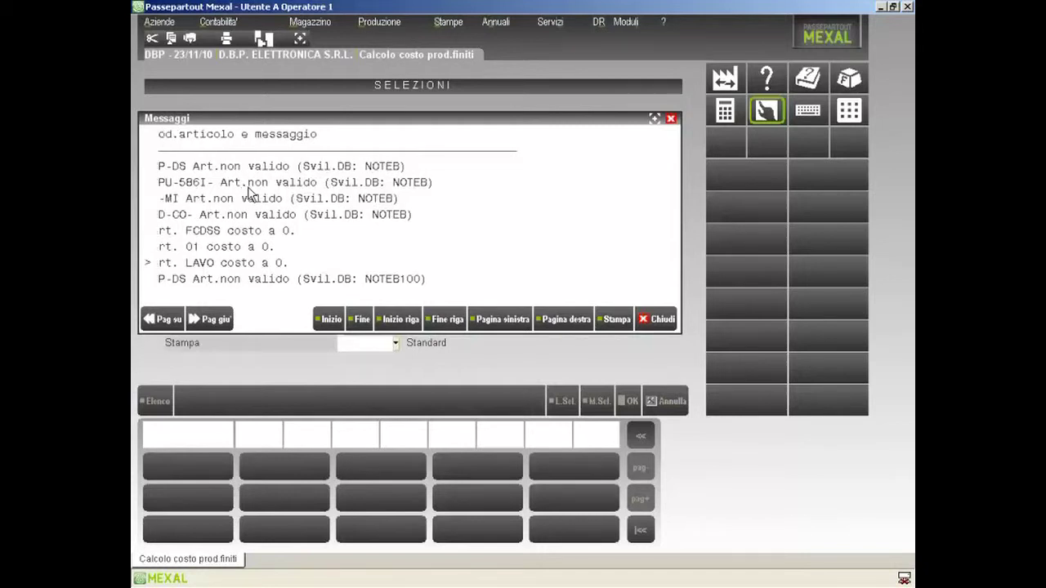
pyautogui.press('Left')
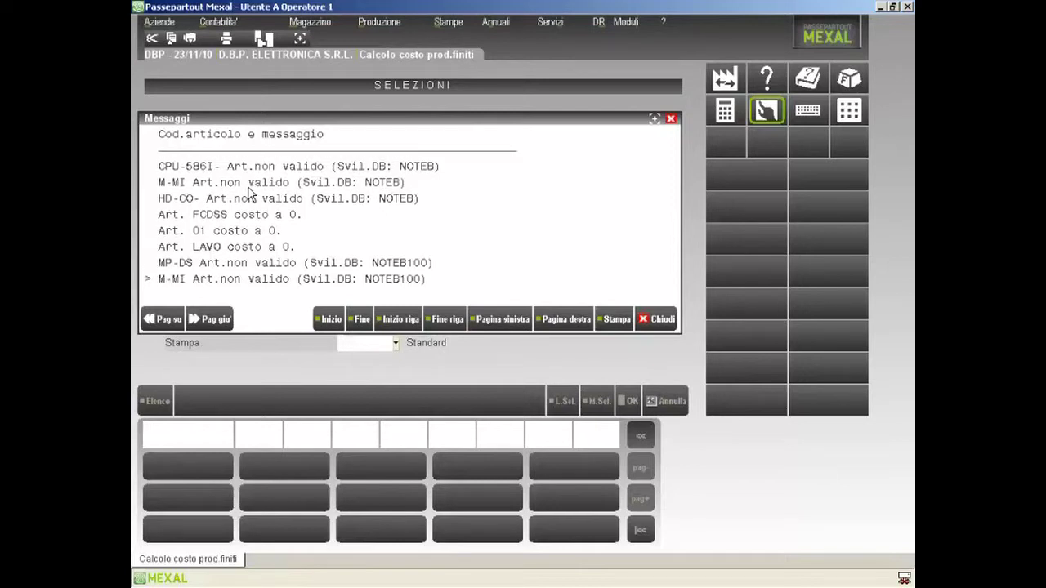
pyautogui.scroll(1, 251, 193)
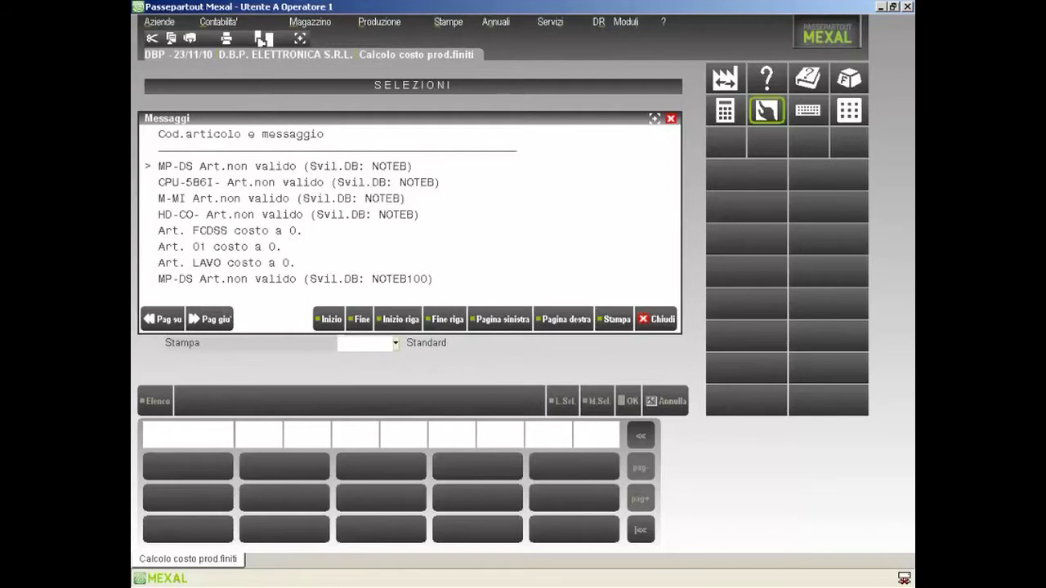
# Read through the complete message list down to the SOF-RET entries for RETE, and return to the first message
pyautogui.press('Down')
pyautogui.press('Down')
pyautogui.press('Down')
pyautogui.press('Down')
pyautogui.press('Down')
pyautogui.press('Down')
pyautogui.press('Down')
pyautogui.press('Down')
pyautogui.press('Down')
pyautogui.press('Down')
pyautogui.press('Down')
pyautogui.press('Down')
pyautogui.press('Down')
pyautogui.press('Down')
pyautogui.press('Down')
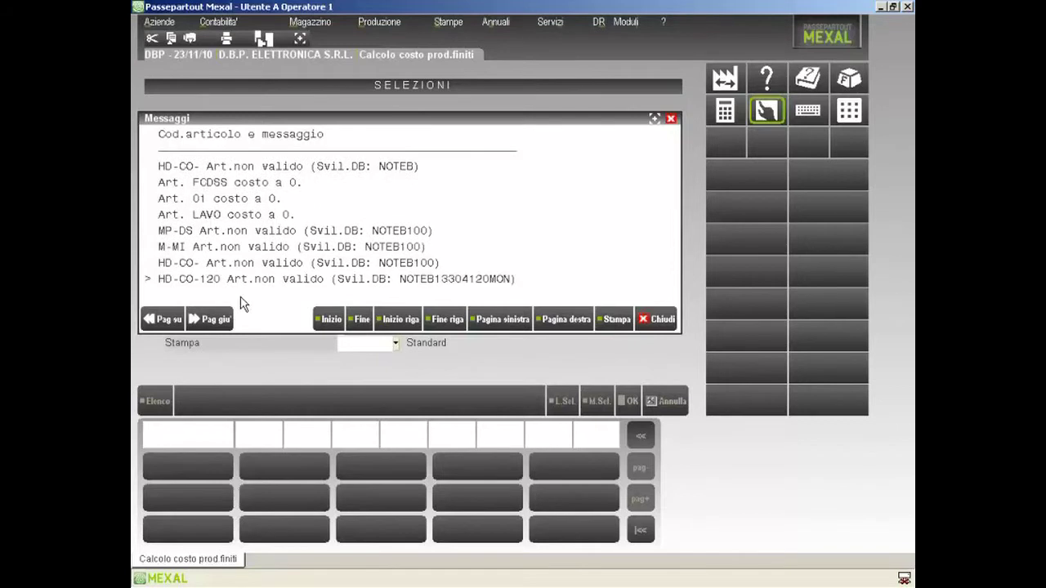
pyautogui.press('Down')
pyautogui.press('Down')
pyautogui.press('Down')
pyautogui.press('Down')
pyautogui.press('Down')
pyautogui.press('Down')
pyautogui.press('Down')
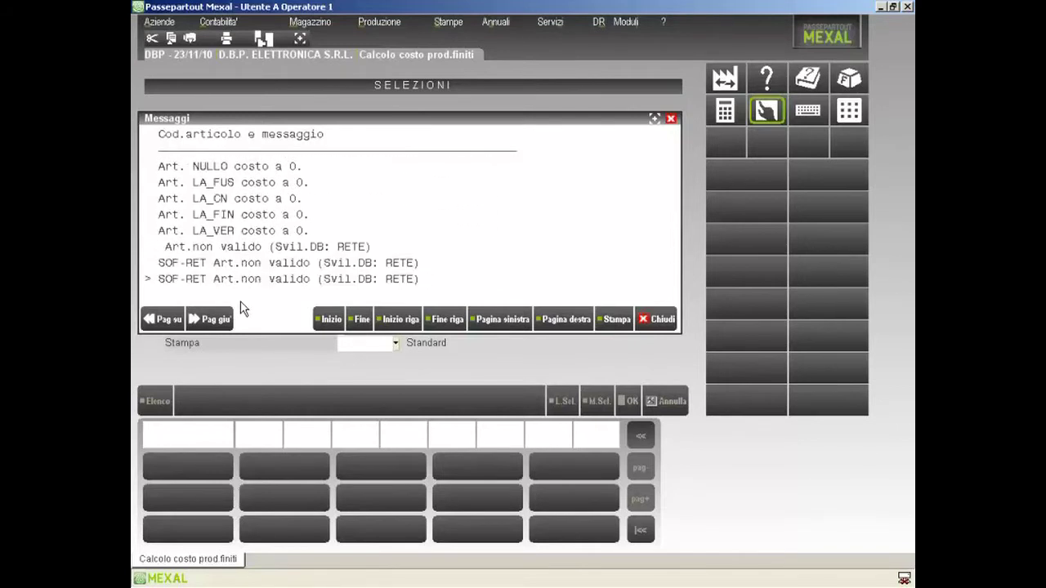
pyautogui.press('Up')
pyautogui.press('Up')
pyautogui.press('Up')
pyautogui.press('Up')
pyautogui.press('Up')
pyautogui.press('Up')
pyautogui.press('Up')
pyautogui.press('Up')
pyautogui.press('Up')
pyautogui.press('Up')
pyautogui.press('Up')
pyautogui.press('Up')
pyautogui.press('Up')
pyautogui.press('Up')
pyautogui.press('Up')
pyautogui.press('Up')
pyautogui.press('Up')
pyautogui.press('Up')
pyautogui.press('Up')
pyautogui.press('Up')
pyautogui.press('Up')
pyautogui.press('Up')
pyautogui.press('Up')
pyautogui.press('Up')
pyautogui.press('Up')
pyautogui.press('Up')
pyautogui.press('Up')
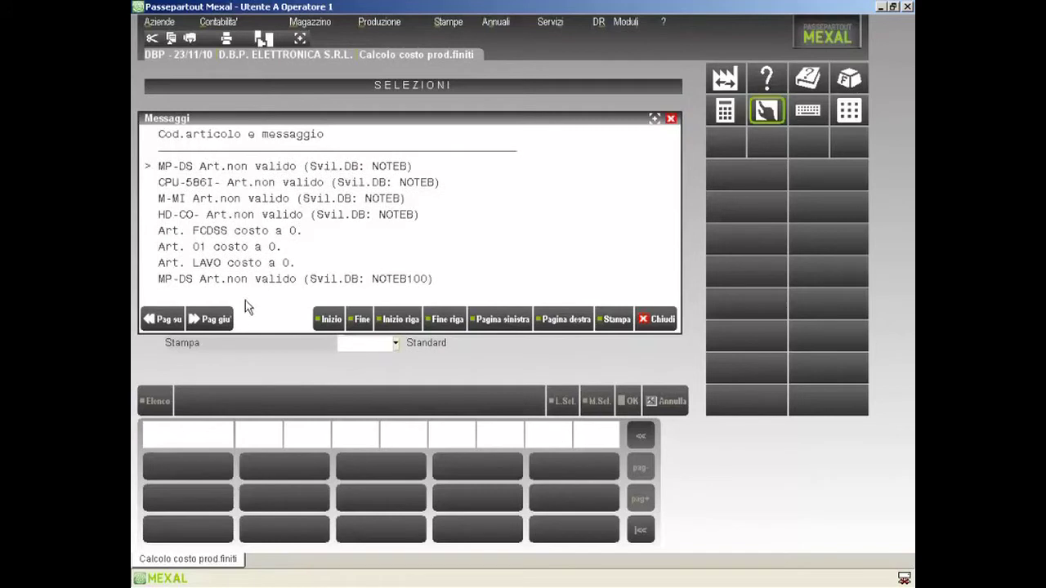
# Examine the calculation messages down to the CPU-586I-EB- entry for PCNOTEB-CM, and go back to the first message
pyautogui.press('Down')
pyautogui.press('Down')
pyautogui.press('Down')
pyautogui.press('Down')
pyautogui.press('Down')
pyautogui.press('Down')
pyautogui.press('Down')
pyautogui.press('Down')
pyautogui.press('Down')
pyautogui.press('Down')
pyautogui.press('Down')
pyautogui.press('Down')
pyautogui.press('Down')
pyautogui.press('Down')
pyautogui.press('Down')
pyautogui.press('Down')
pyautogui.press('Down')
pyautogui.press('Down')
pyautogui.press('Down')
pyautogui.press('Down')
pyautogui.press('Down')
pyautogui.press('Down')
pyautogui.press('Down')
pyautogui.press('Down')
pyautogui.press('Down')
pyautogui.press('Down')
pyautogui.press('Down')
pyautogui.press('Down')
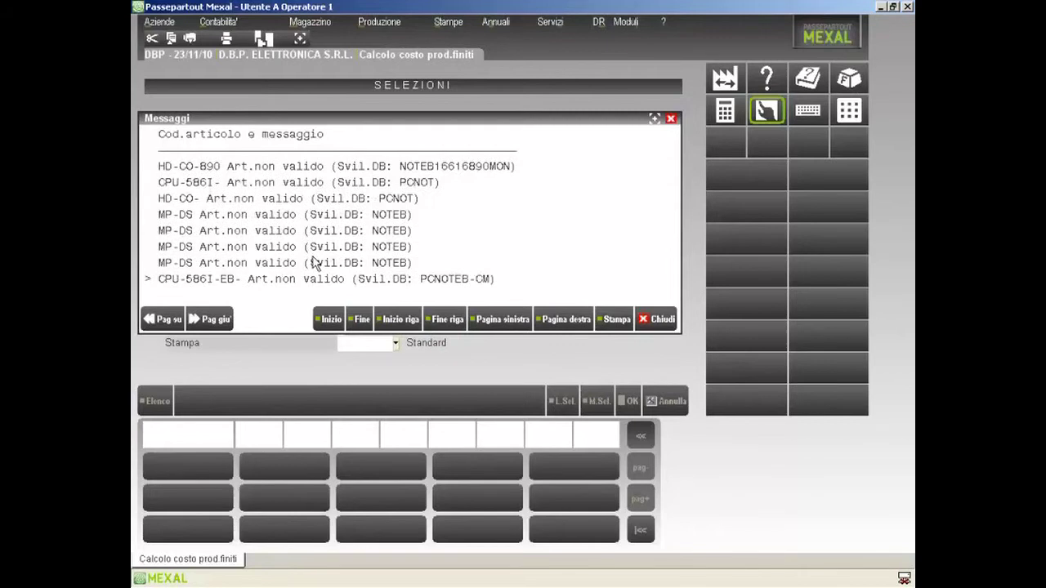
pyautogui.press('Up')
pyautogui.press('Up')
pyautogui.press('Up')
pyautogui.press('Up')
pyautogui.press('Up')
pyautogui.press('Up')
pyautogui.press('Up')
pyautogui.press('Up')
pyautogui.press('Up')
pyautogui.press('Up')
pyautogui.press('Up')
pyautogui.press('Up')
pyautogui.press('Up')
pyautogui.press('Up')
pyautogui.press('Up')
pyautogui.press('Up')
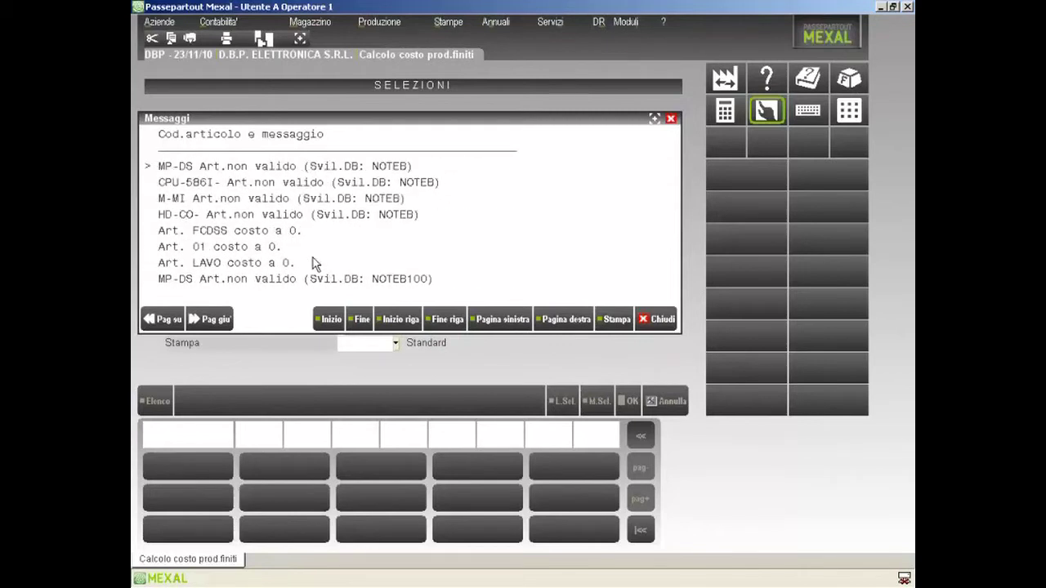
# Examine the NOTEB100 messages and the entries past PCNOTEB-CM, and return to the start of the message list
pyautogui.press('Down')
pyautogui.press('Down')
pyautogui.press('Down')
pyautogui.press('Down')
pyautogui.press('Down')
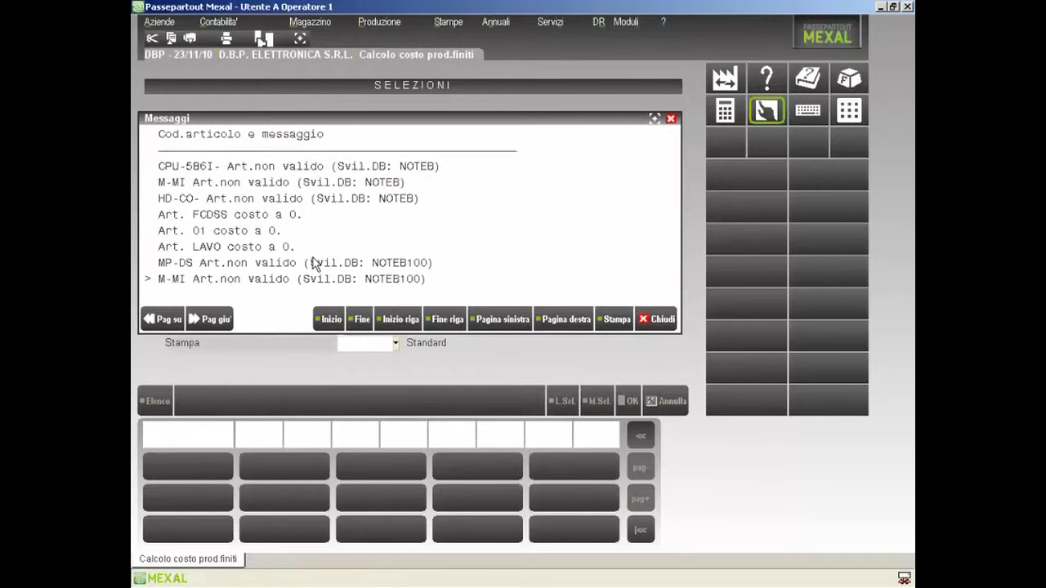
pyautogui.press('Down')
pyautogui.press('Down')
pyautogui.press('Down')
pyautogui.press('Down')
pyautogui.press('Down')
pyautogui.press('Down')
pyautogui.press('Down')
pyautogui.press('Down')
pyautogui.press('Down')
pyautogui.press('Down')
pyautogui.press('Down')
pyautogui.press('Down')
pyautogui.press('Down')
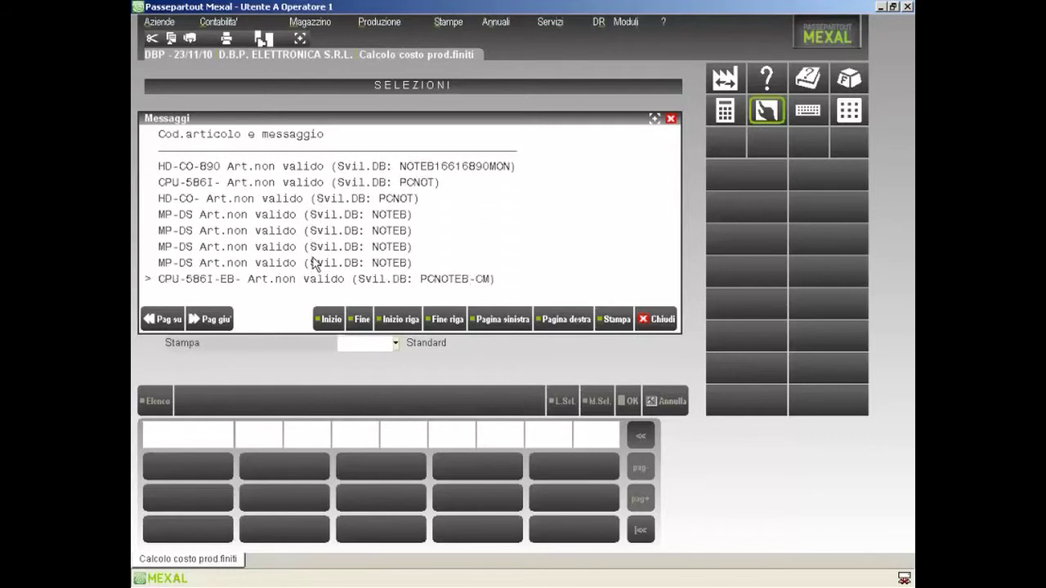
pyautogui.press('Down')
pyautogui.press('Down')
pyautogui.press('Down')
pyautogui.press('Down')
pyautogui.press('Up')
pyautogui.press('Up')
pyautogui.press('Up')
pyautogui.press('Up')
pyautogui.press('Up')
pyautogui.press('Up')
pyautogui.press('Up')
pyautogui.press('Up')
pyautogui.press('Up')
pyautogui.press('Up')
pyautogui.press('Up')
pyautogui.press('Up')
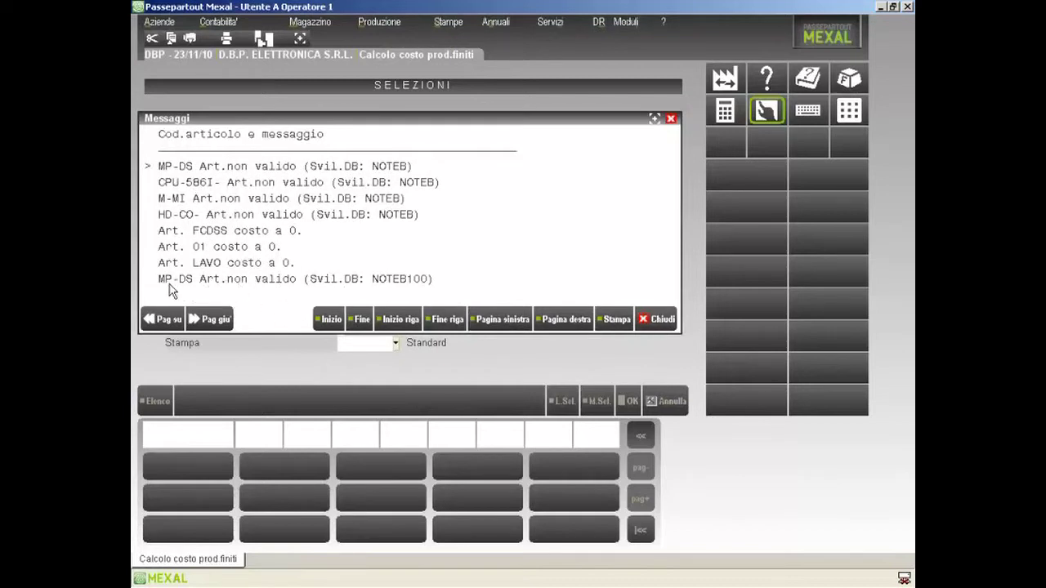
# Read the message list through to the last SOF-RET entry for RETE, and close the Messaggi window
pyautogui.press('Down')
pyautogui.press('Down')
pyautogui.press('Down')
pyautogui.press('Down')
pyautogui.press('Down')
pyautogui.press('Down')
pyautogui.press('Down')
pyautogui.press('Down')
pyautogui.press('Down')
pyautogui.press('Down')
pyautogui.press('Down')
pyautogui.press('Down')
pyautogui.press('Down')
pyautogui.press('Down')
pyautogui.press('Down')
pyautogui.press('Down')
pyautogui.press('Down')
pyautogui.press('Down')
pyautogui.press('Down')
pyautogui.press('Down')
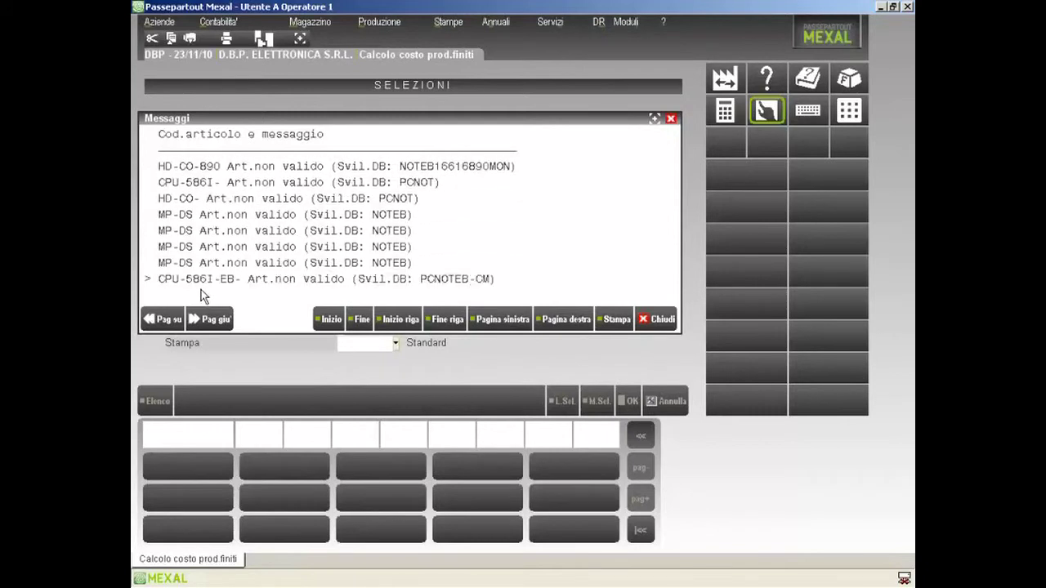
pyautogui.press('Down')
pyautogui.press('Down')
pyautogui.press('Down')
pyautogui.press('Down')
pyautogui.press('Down')
pyautogui.press('Down')
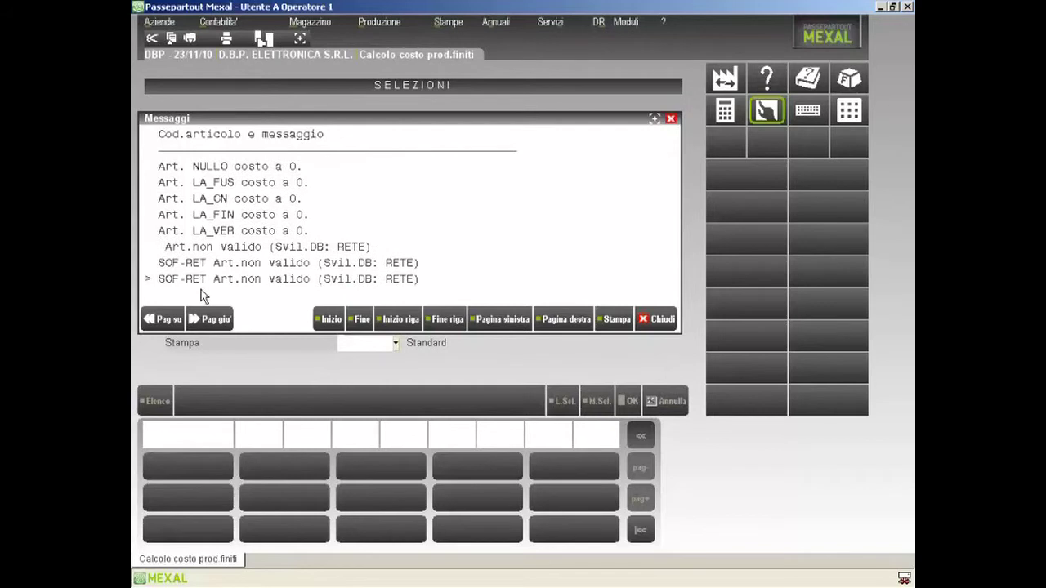
pyautogui.press('Escape')
pyautogui.press('Return')
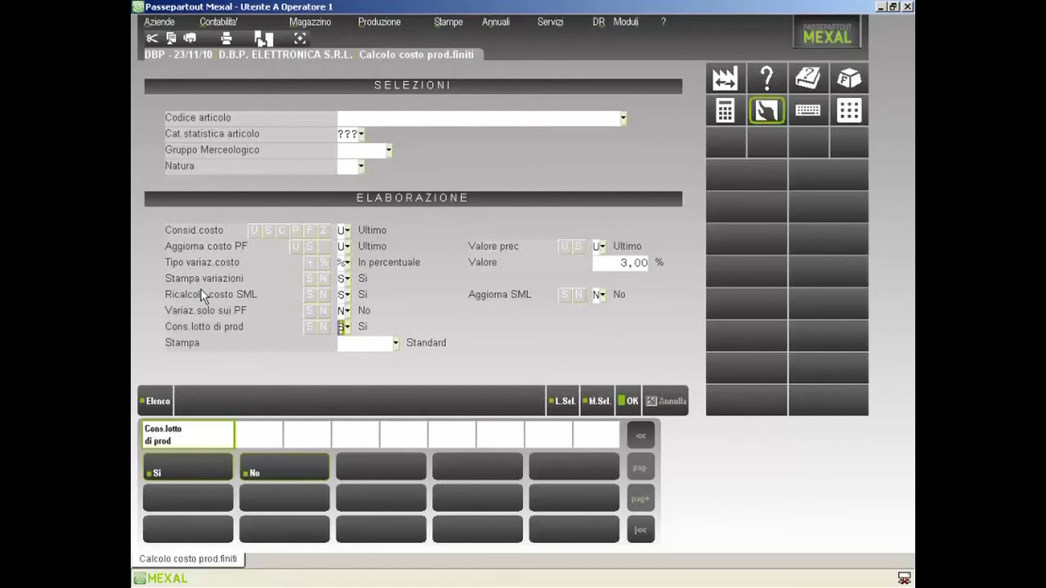
# Set Aggiorna costo PF to blank (Non aggiorna) in the processing settings
pyautogui.press('Up')
pyautogui.press('Up')
pyautogui.press('Up')
pyautogui.press('Up')
pyautogui.press('Up')
pyautogui.press('space')
pyautogui.press('Down')
pyautogui.press('Down')
pyautogui.press('Down')
pyautogui.press('Down')
pyautogui.press('Down')
pyautogui.press('Down')
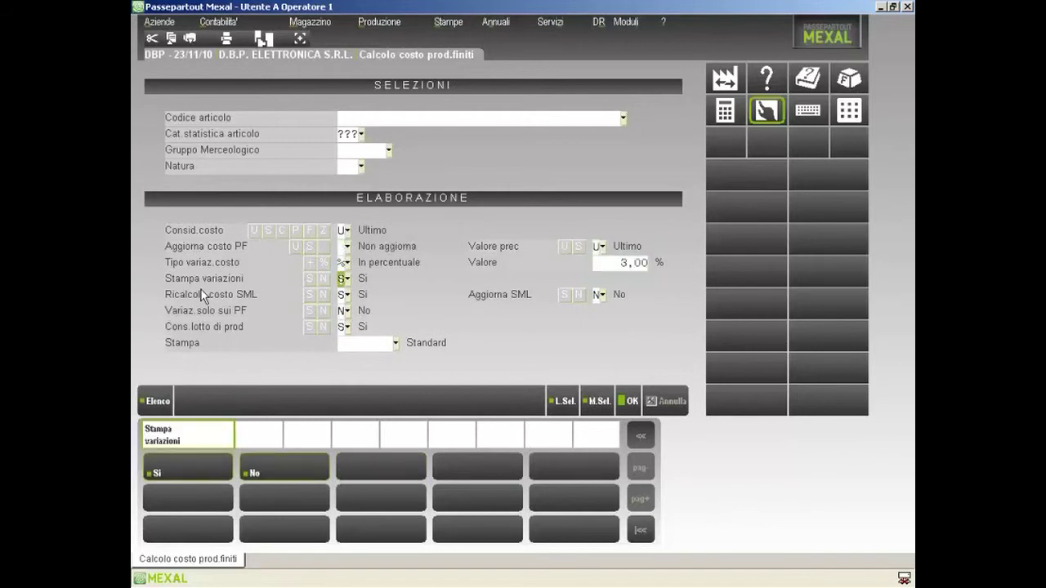
# Choose the Standard layout for Stampa and check the list of available prints once more
pyautogui.press('Down')
pyautogui.press('Down')
pyautogui.press('F2')
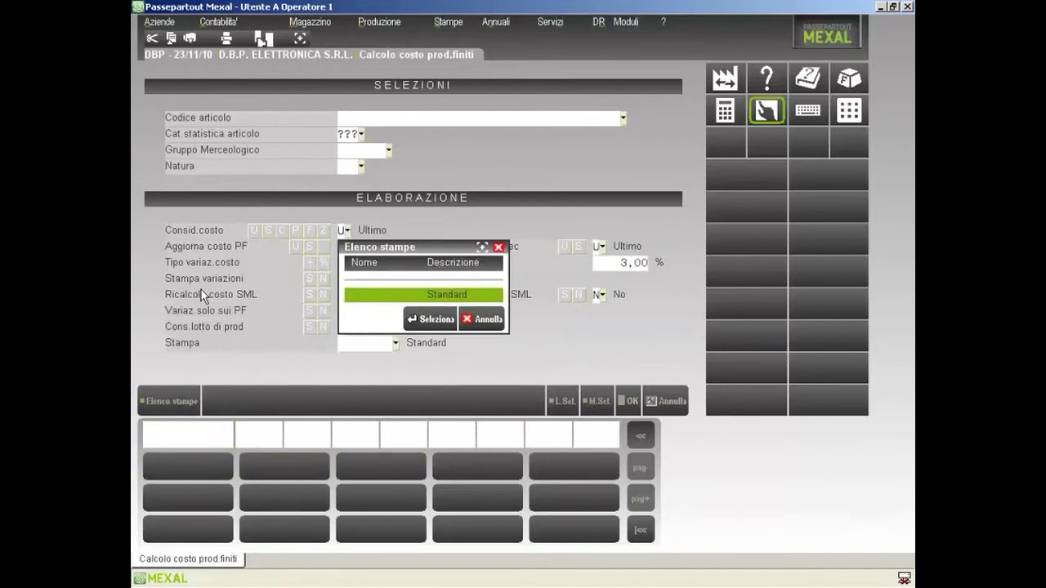
pyautogui.press('Return')
pyautogui.press('Up')
pyautogui.press('Down')
pyautogui.press('F2')
pyautogui.press('Escape')
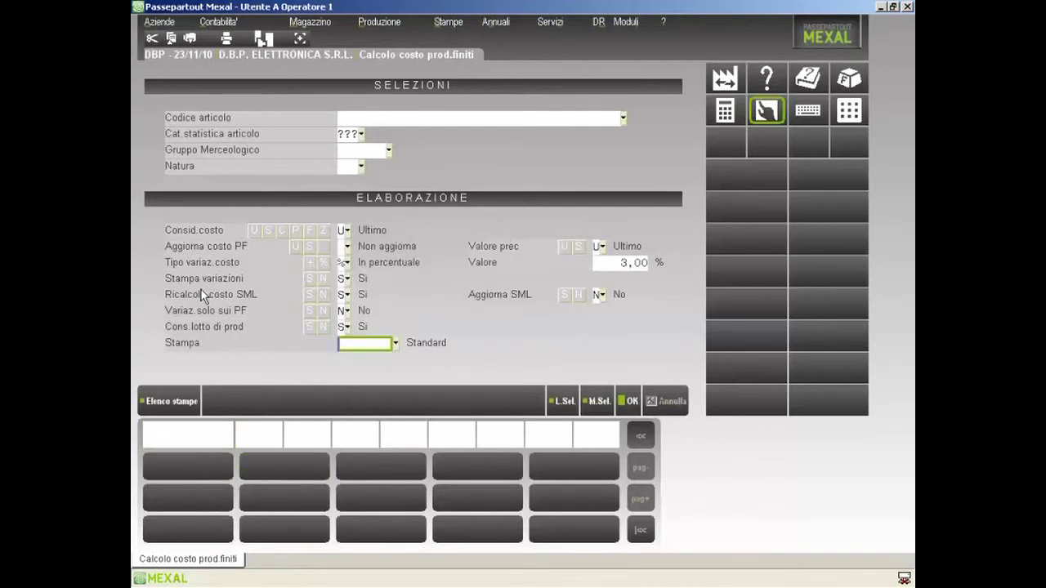
# Run the calculation, accept the proposed article costs, and print the cost variations report to Video
pyautogui.press('F10')
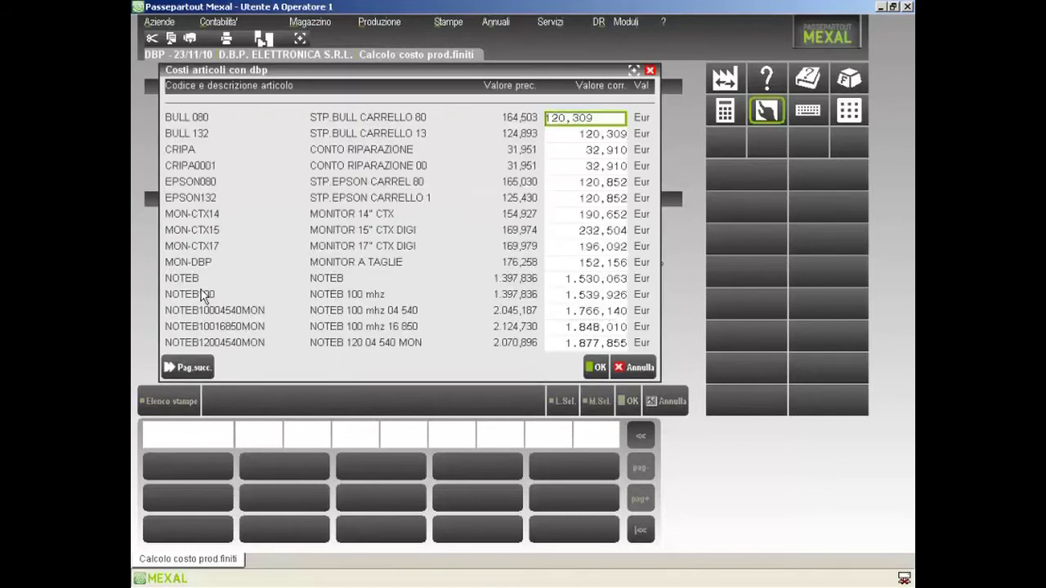
pyautogui.press('F10')
pyautogui.press('F4')
pyautogui.press('Down')
pyautogui.press('Down')
pyautogui.press('Down')
pyautogui.press('Return')
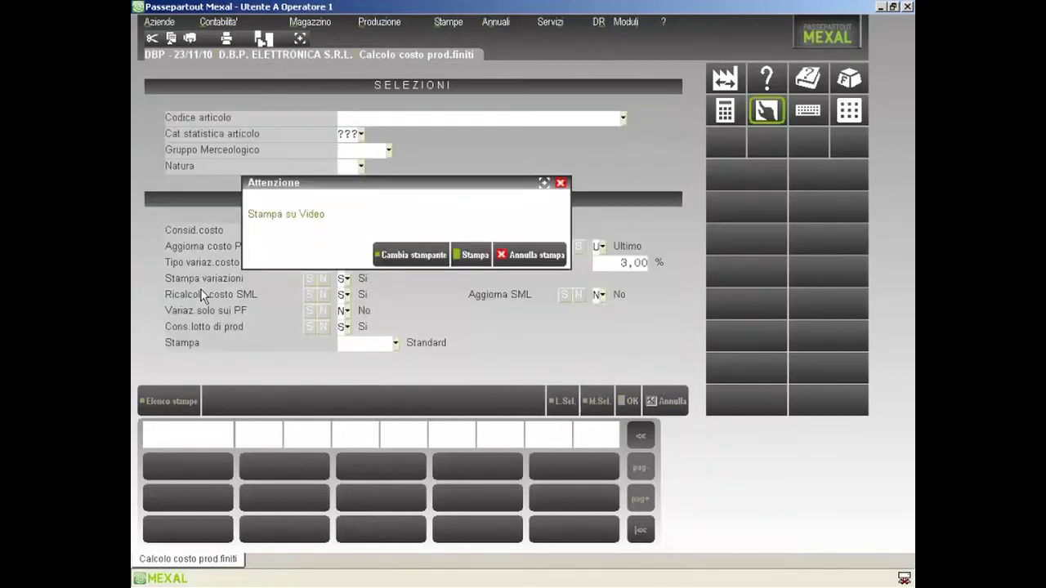
pyautogui.press('F10')
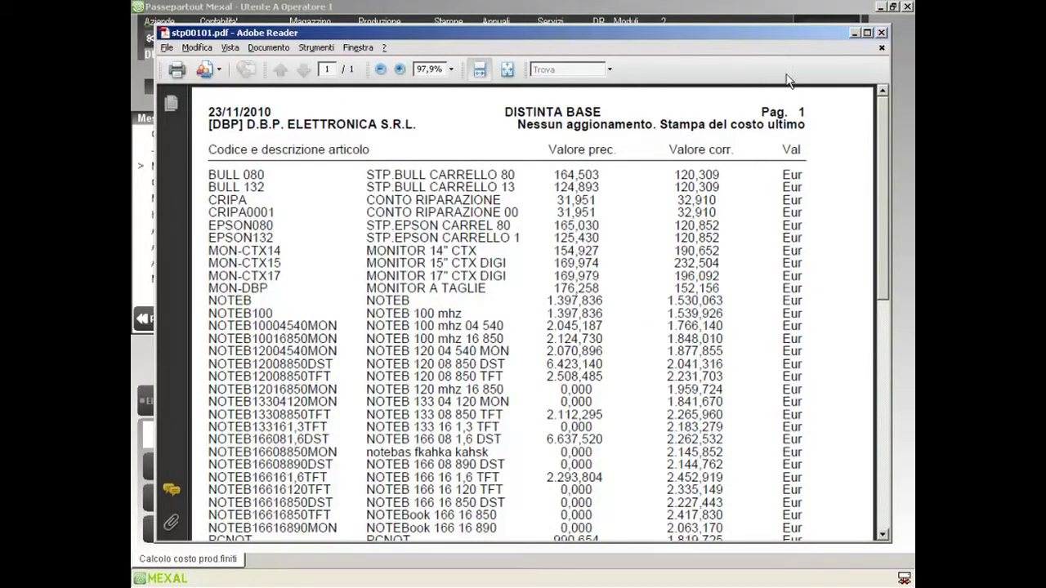
# Close the PDF cost report and exit the Messaggi window, returning to the calculation settings
pyautogui.click(881, 32)
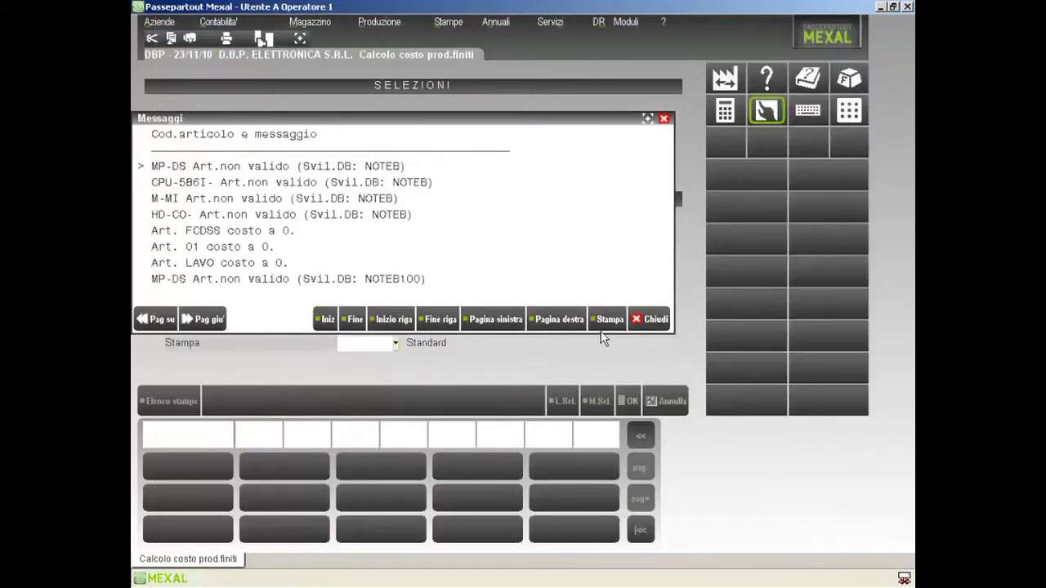
pyautogui.click(644, 319)
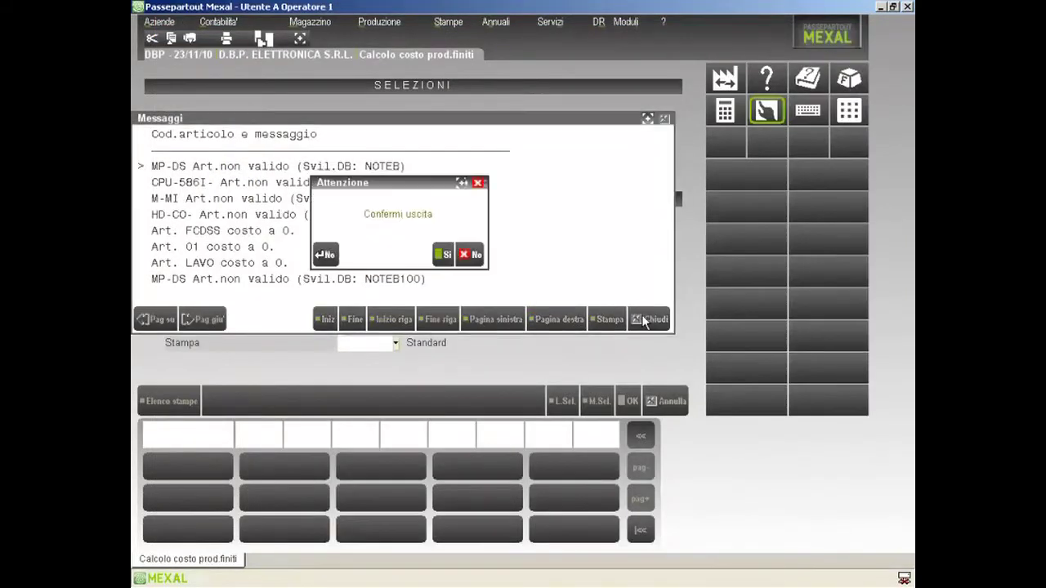
pyautogui.click(444, 254)
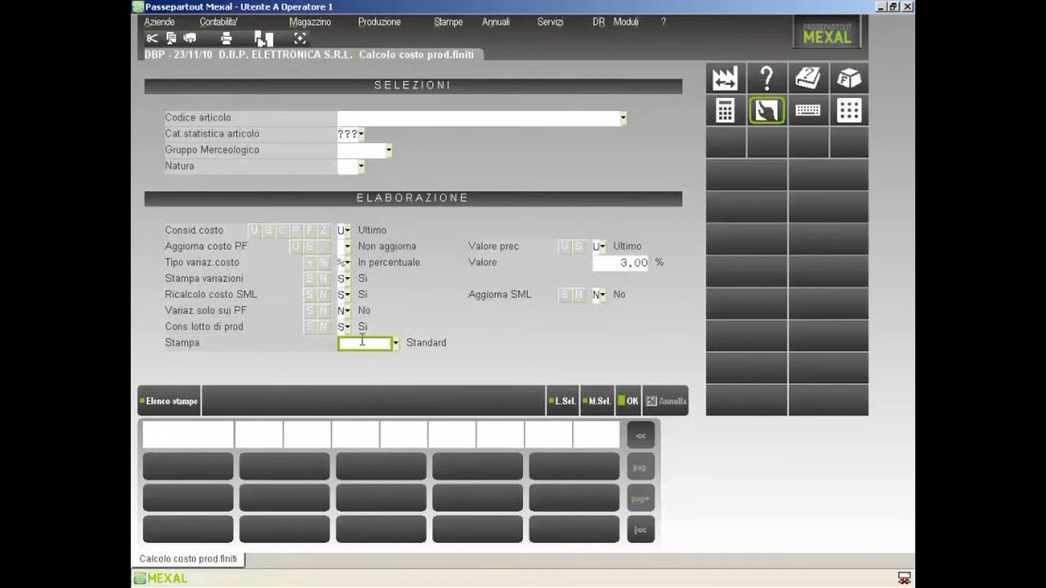